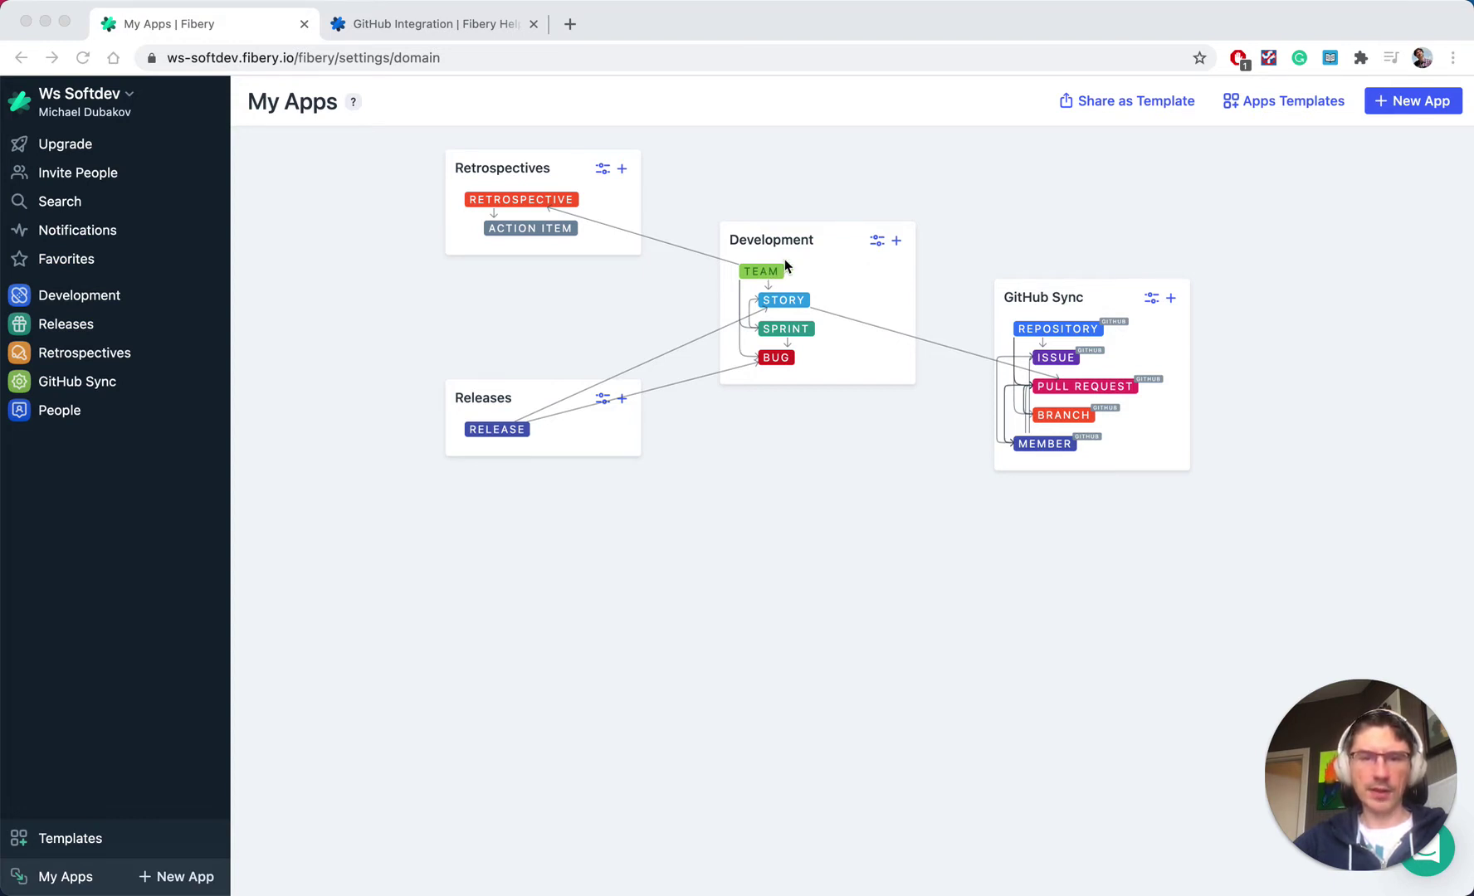
Examine the fields, relations and type options of the Team and Sprint types in the Development app
{"action": "left_click", "coordinate": [766, 276]}
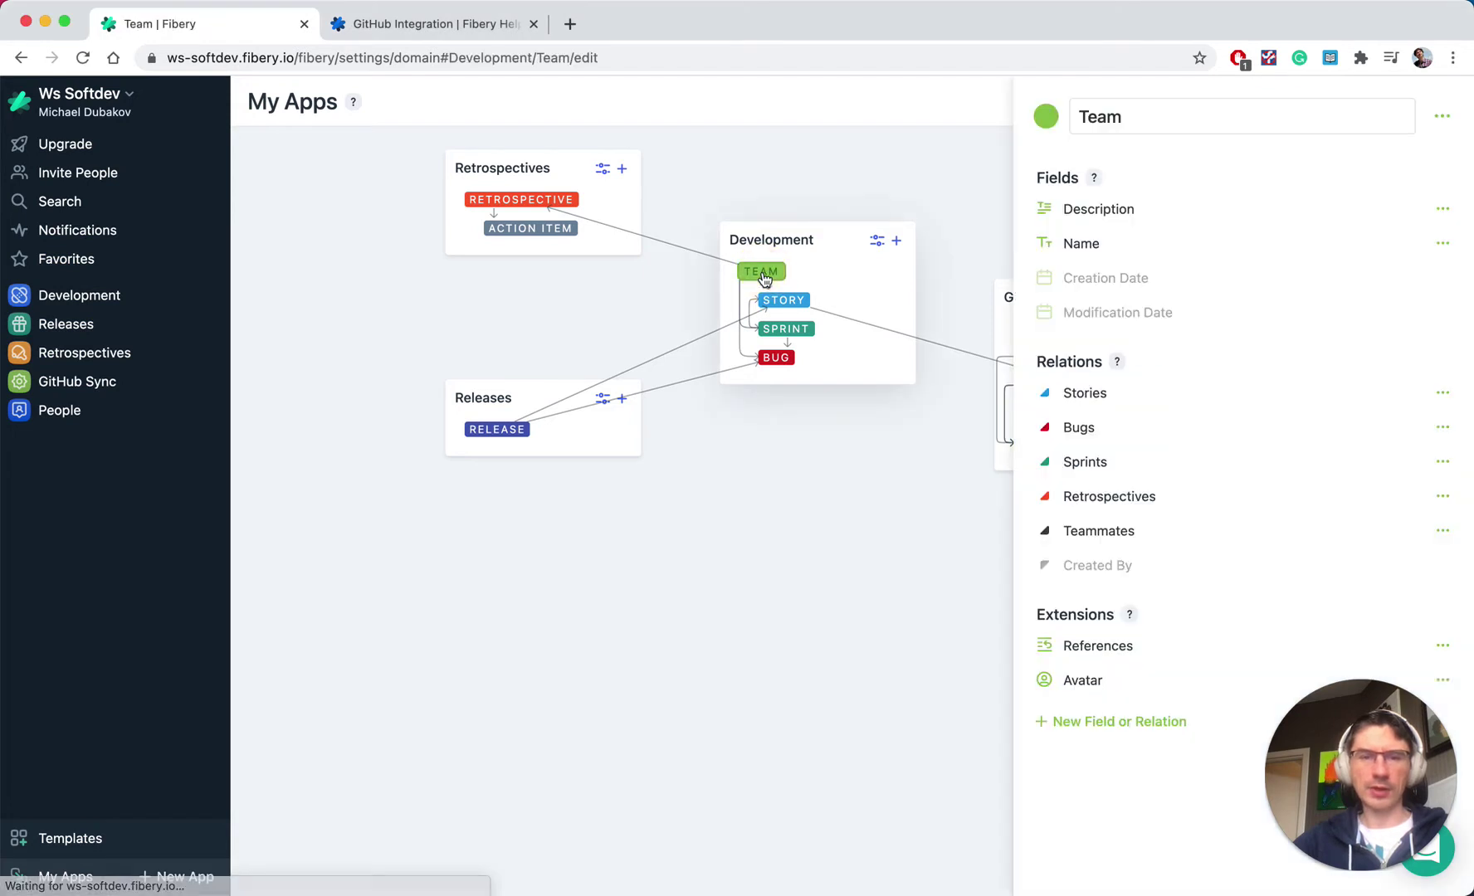
{"action": "left_click", "coordinate": [1443, 116]}
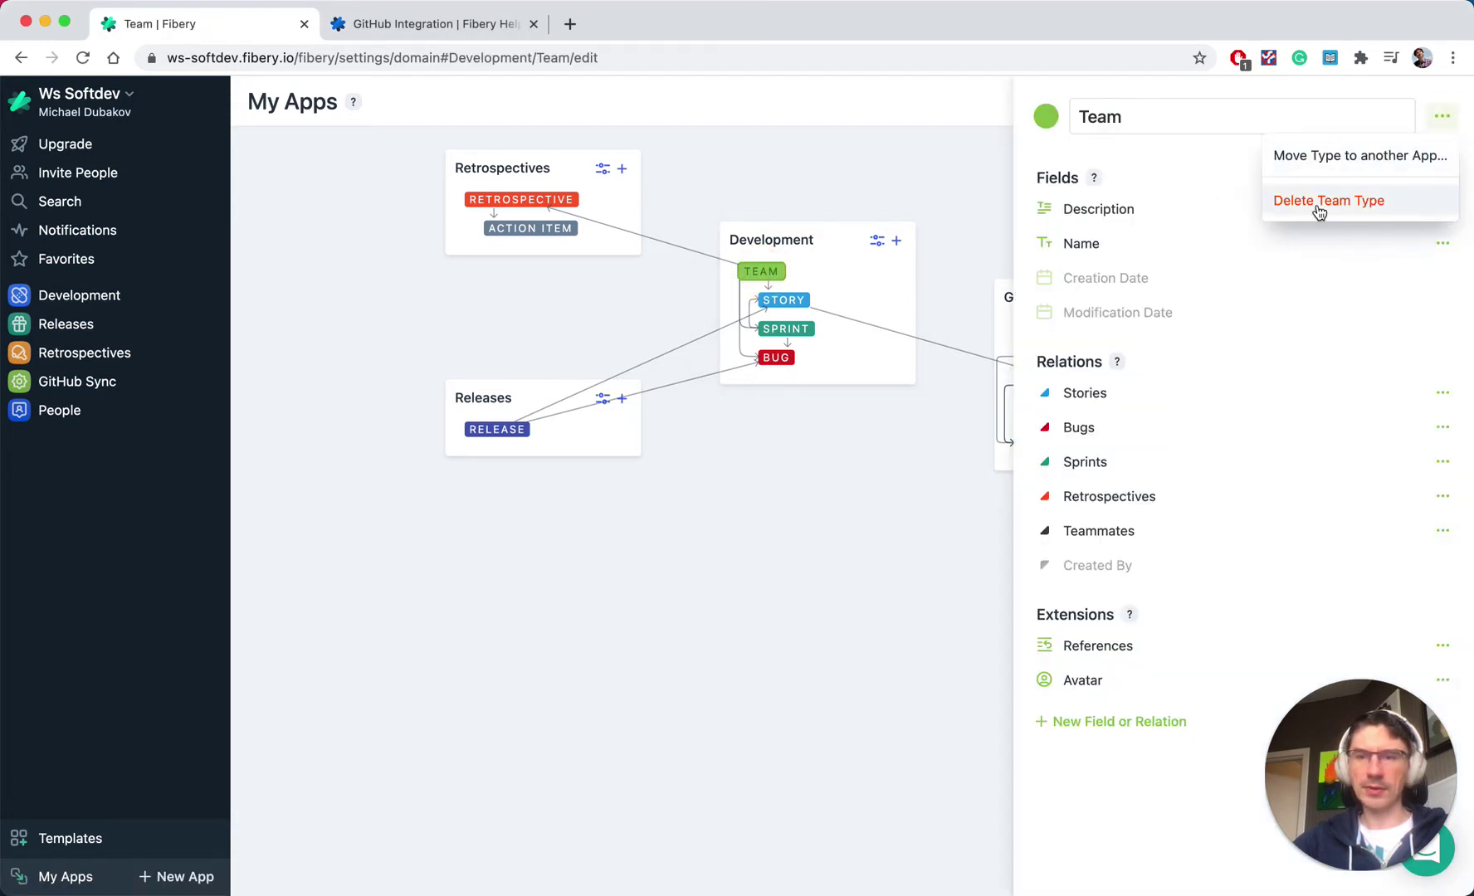
{"action": "left_click", "coordinate": [956, 193]}
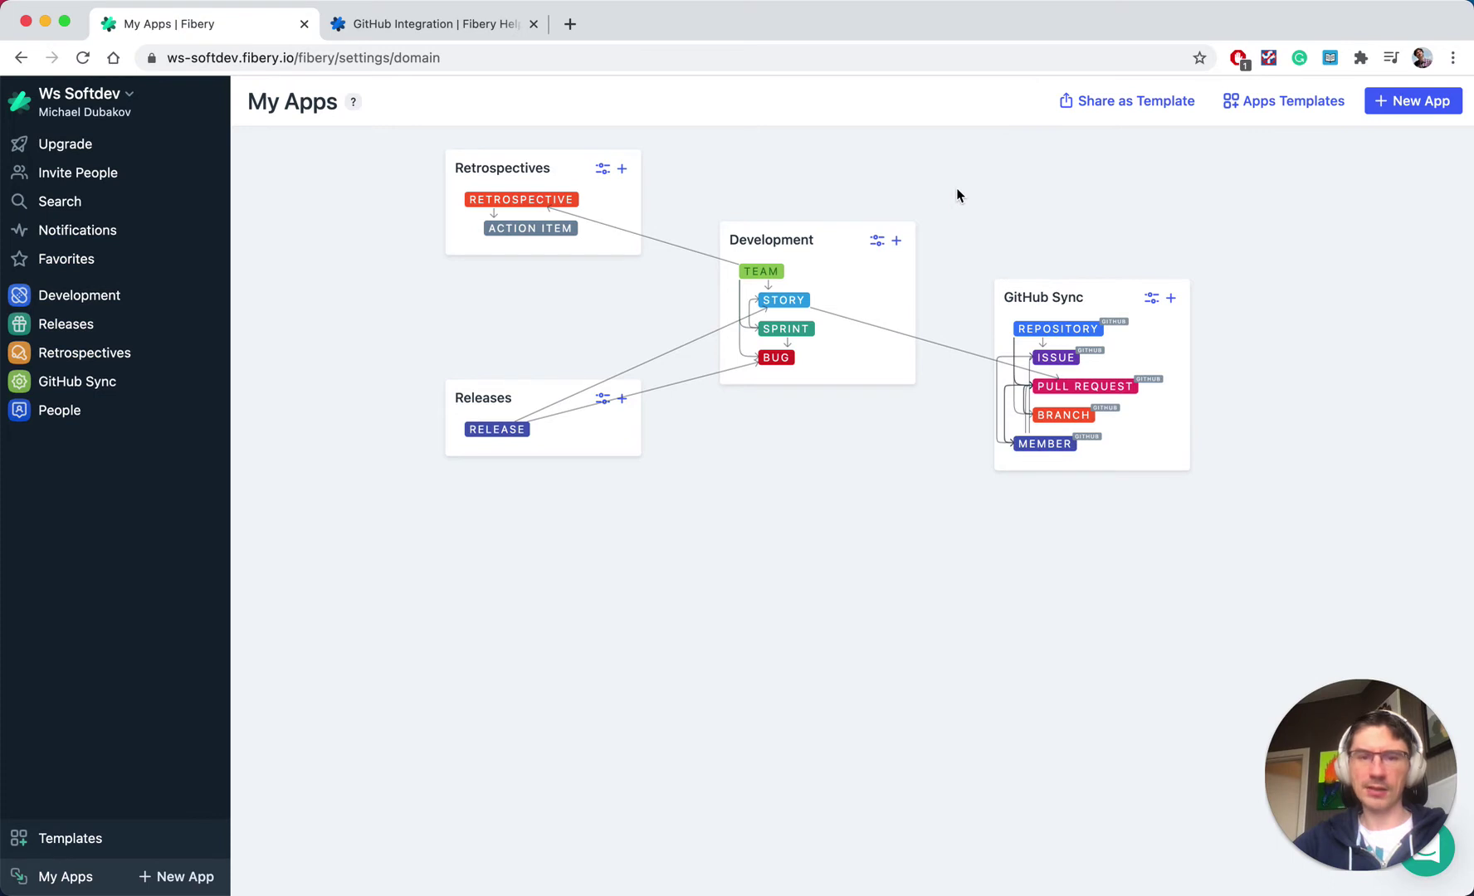
{"action": "left_click", "coordinate": [791, 332]}
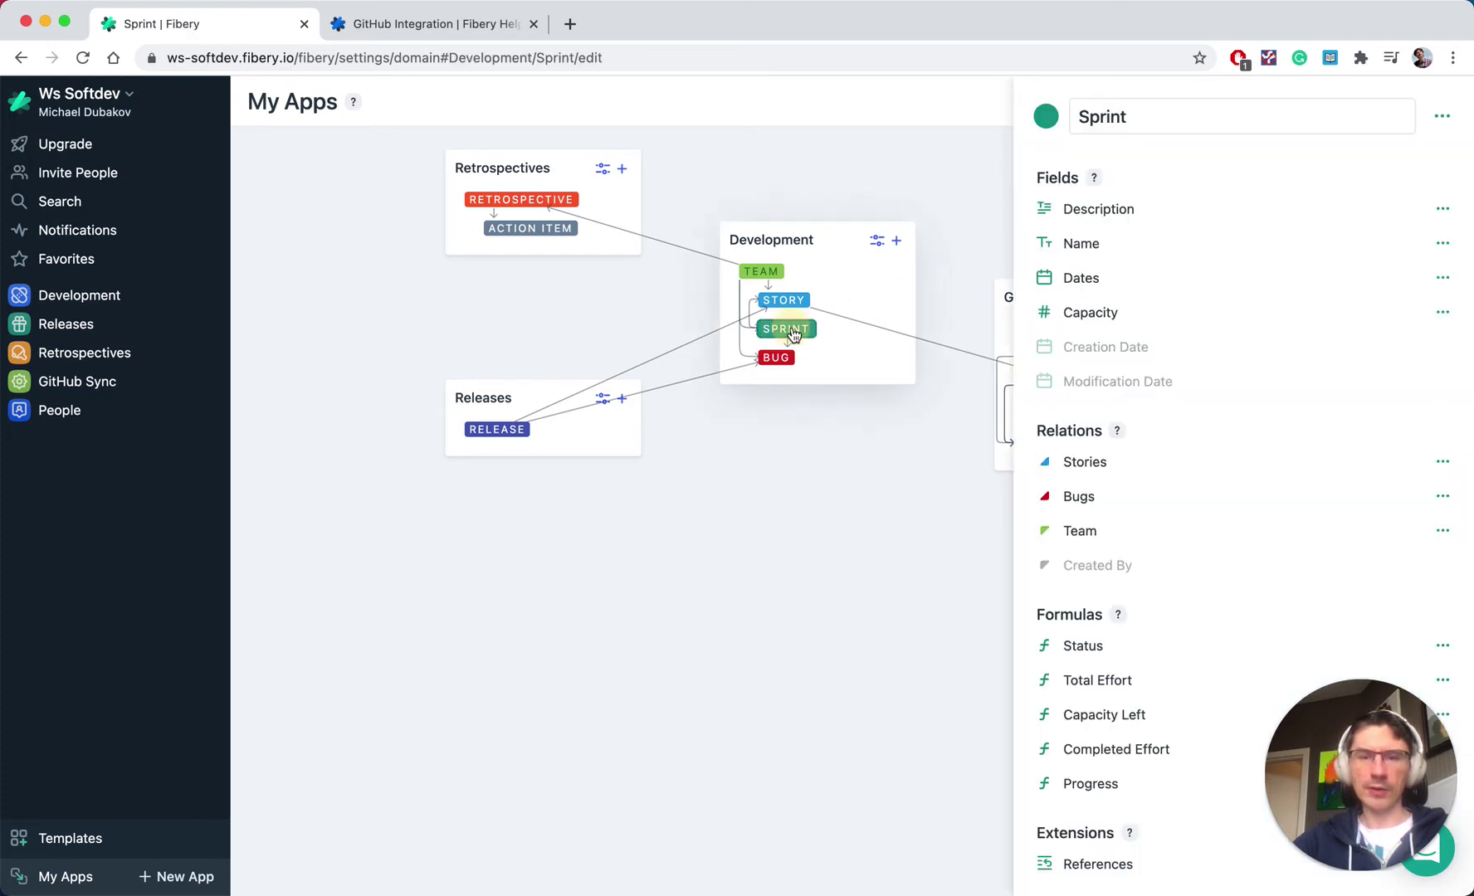
{"action": "left_click", "coordinate": [1442, 116]}
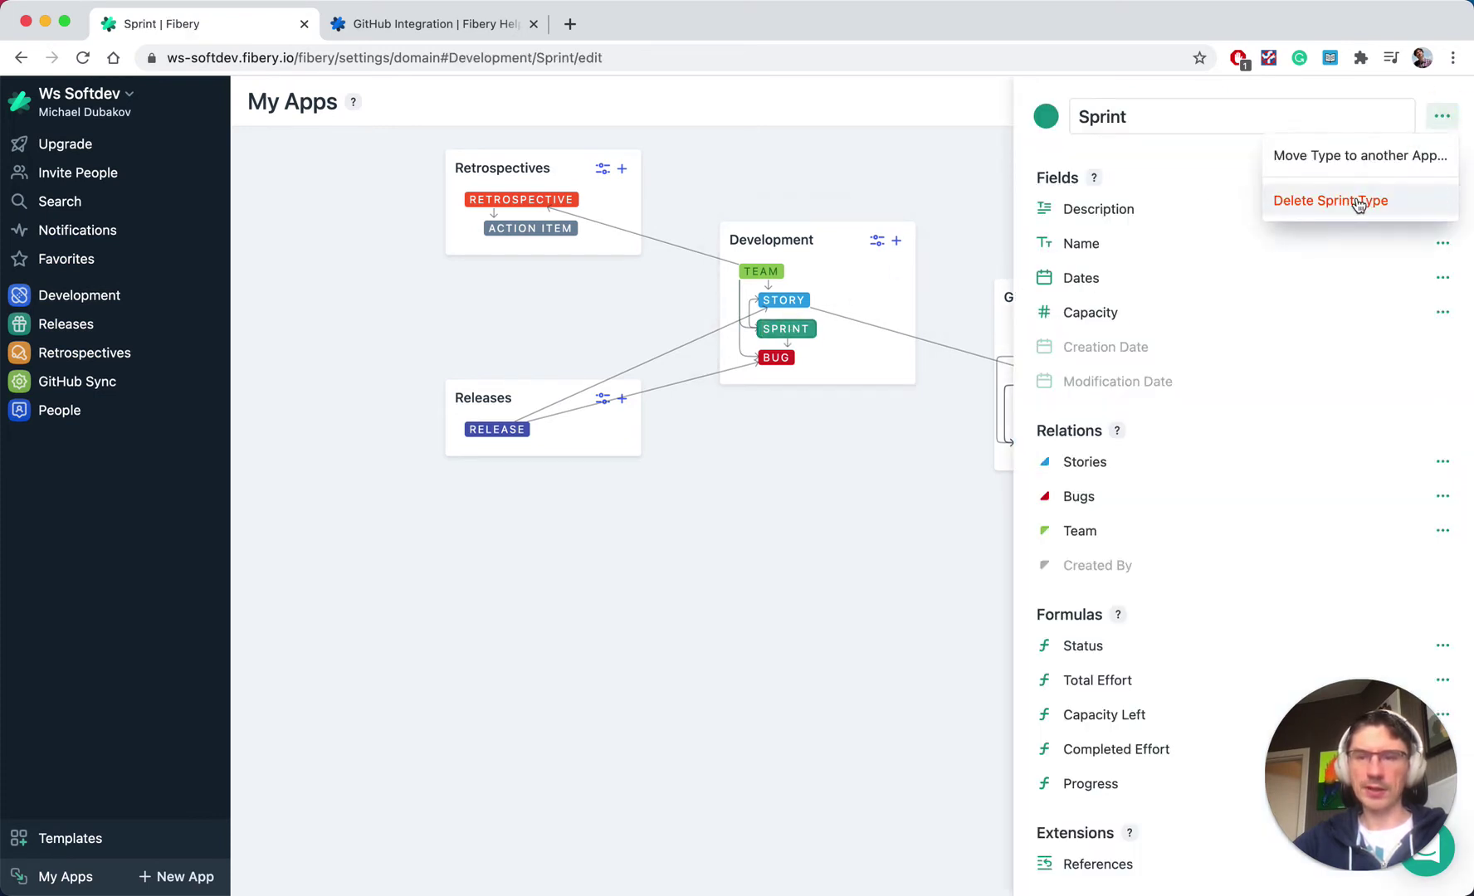
{"action": "left_click", "coordinate": [922, 164]}
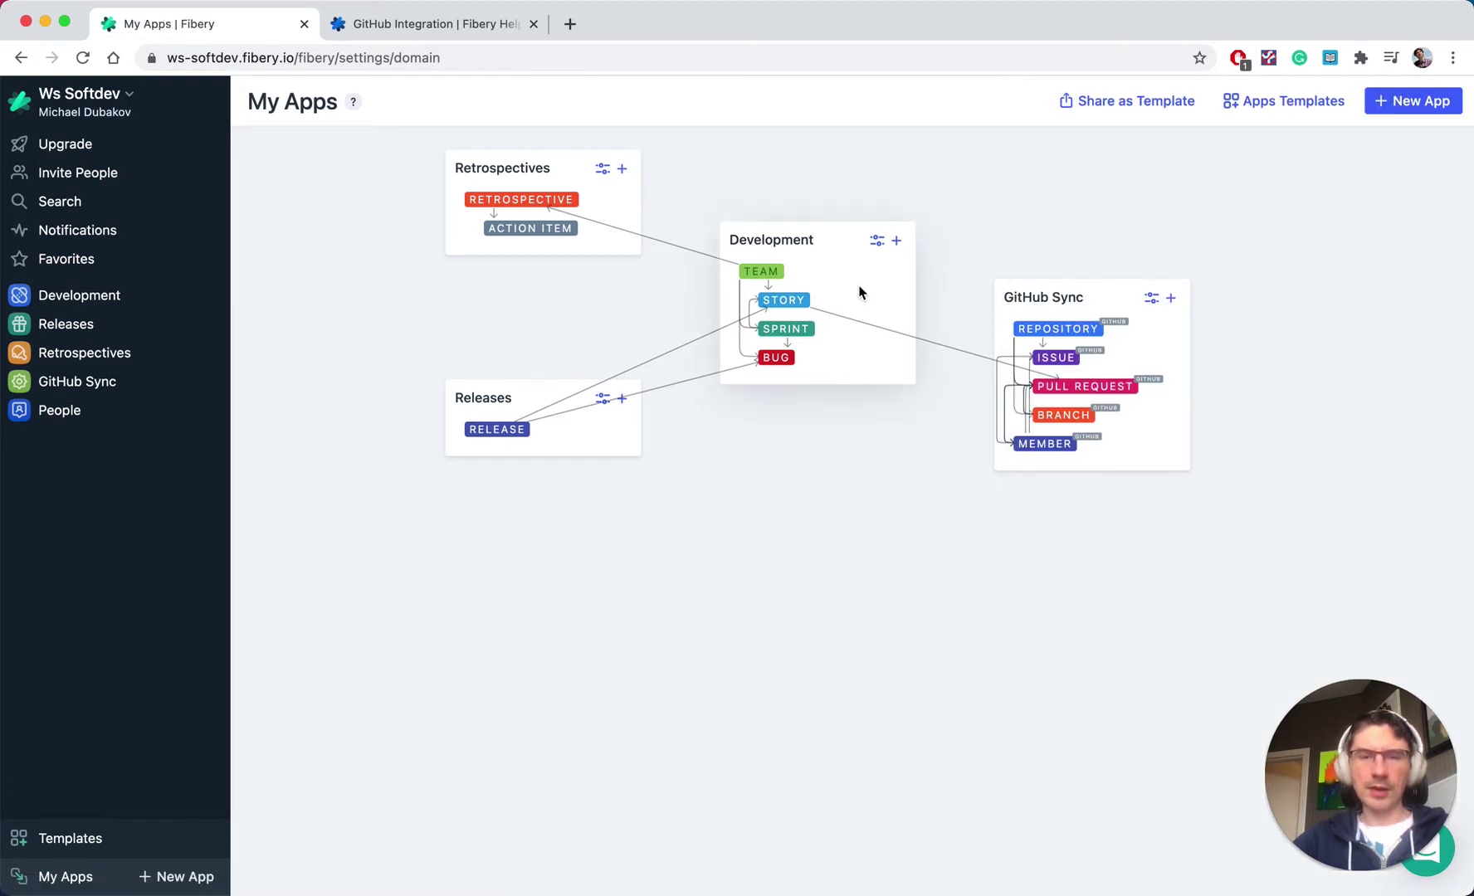
Expand Team Alpha's views under Teams in the Development app and move its Work board below Sprint Planning
{"action": "left_click", "coordinate": [68, 307]}
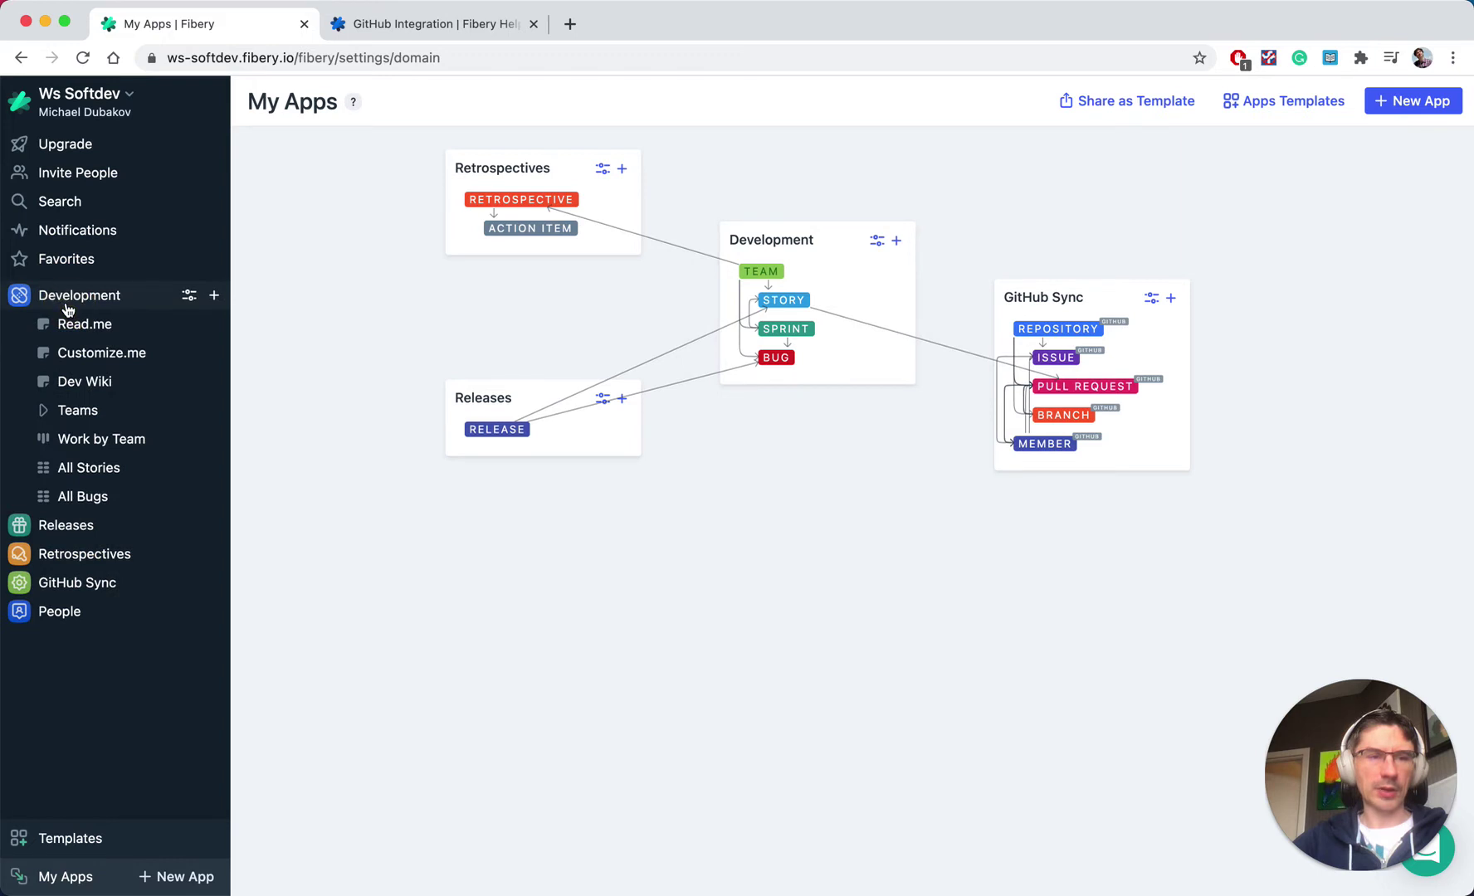
{"action": "left_click", "coordinate": [79, 419]}
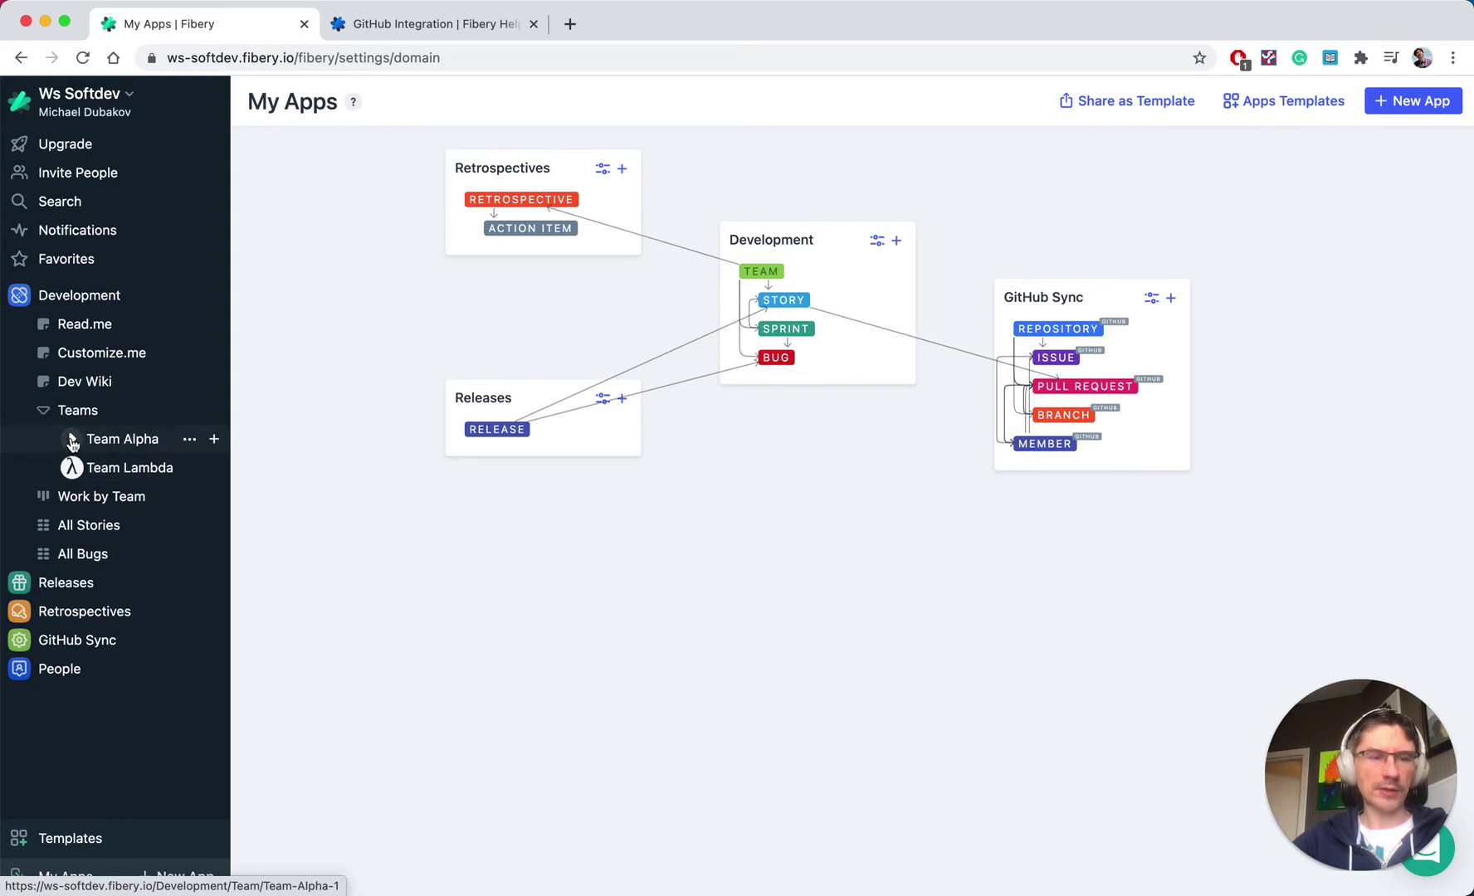
{"action": "left_click", "coordinate": [70, 439]}
{"action": "left_click", "coordinate": [71, 582]}
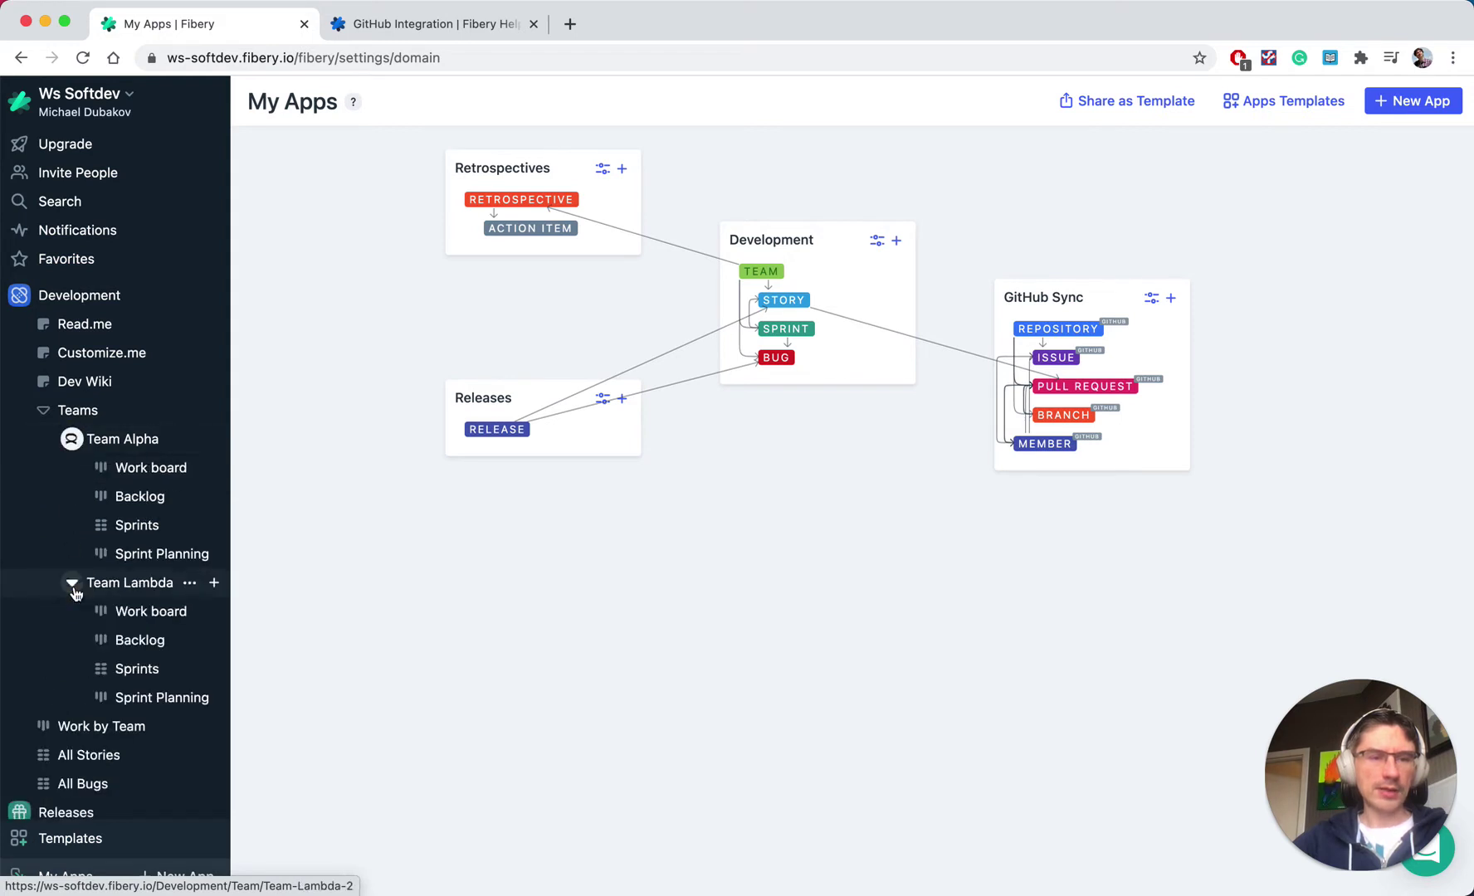
{"action": "left_click", "coordinate": [71, 582]}
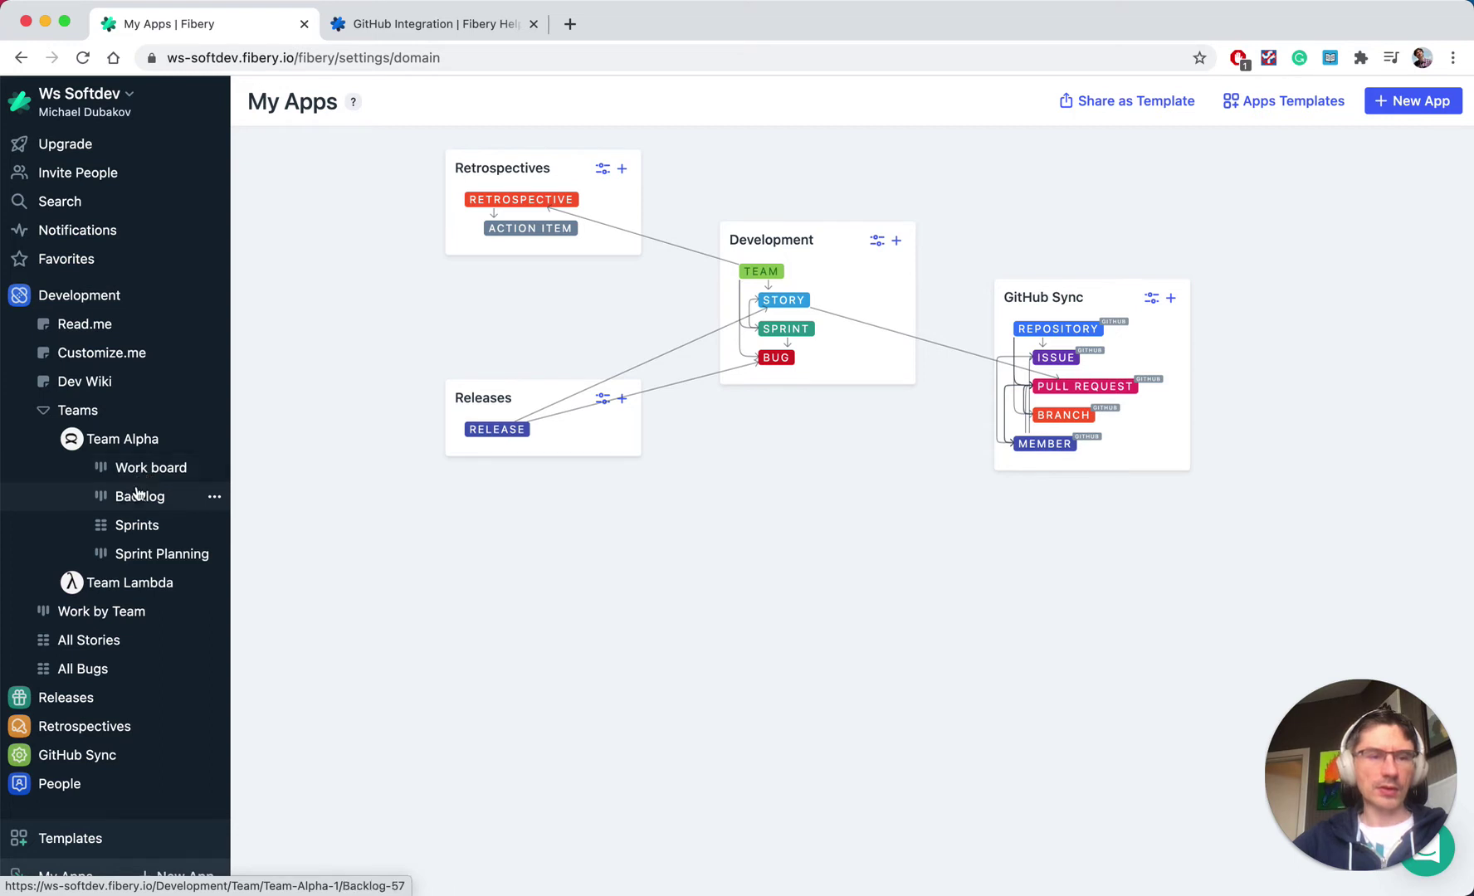
{"action": "left_click_drag", "start_coordinate": [144, 473], "coordinate": [142, 563]}
Check Team Alpha's Backlog and Sprints, and move the "In order to have fun as a programmer" story to Sprint #2 (next) in Sprint Planning
{"action": "left_click", "coordinate": [137, 471]}
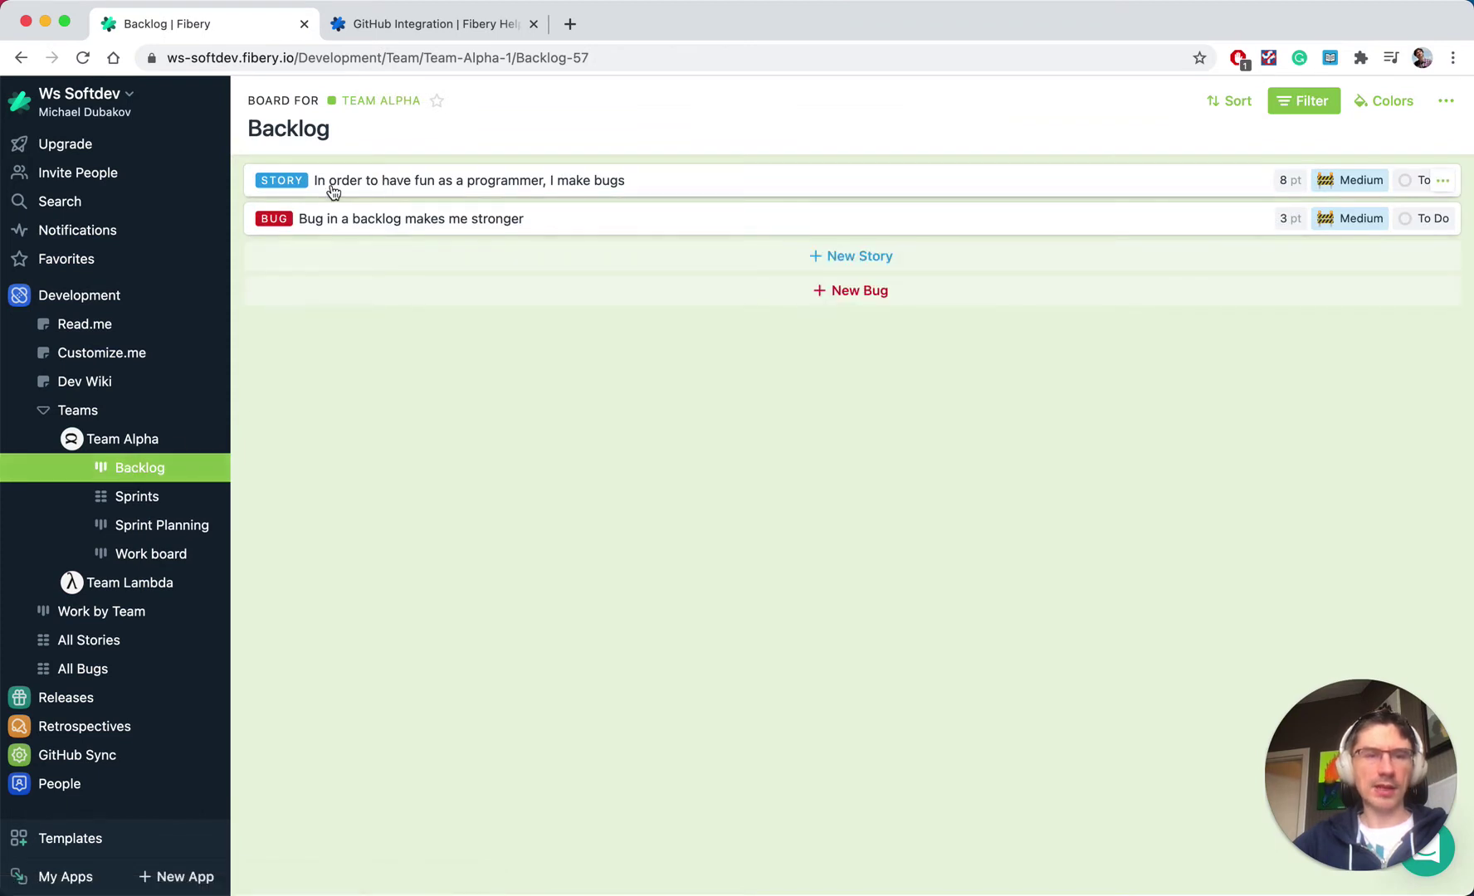
{"action": "left_click", "coordinate": [149, 502]}
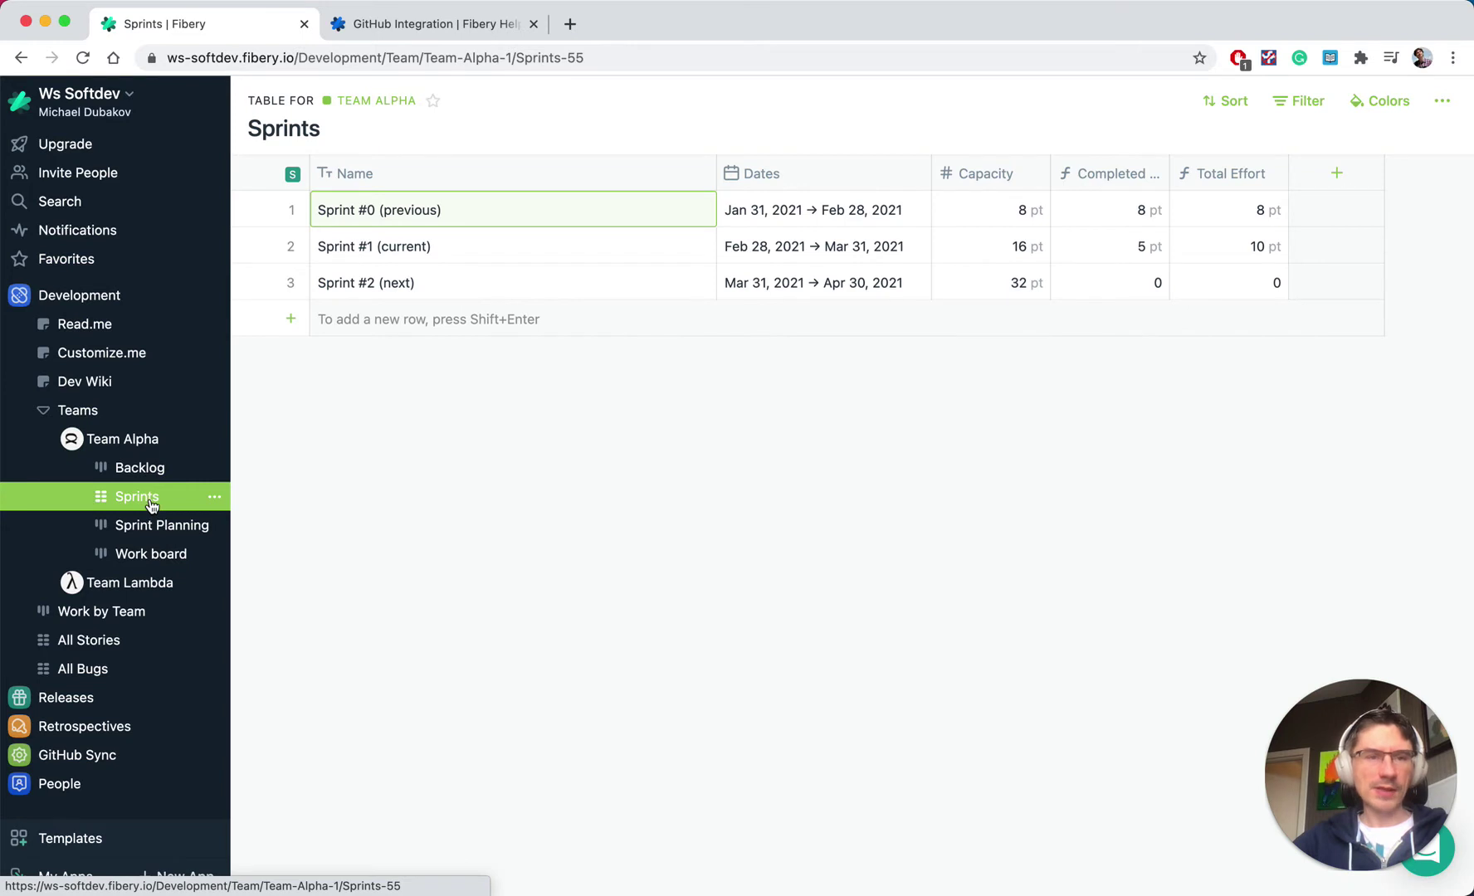
{"action": "left_click", "coordinate": [149, 532]}
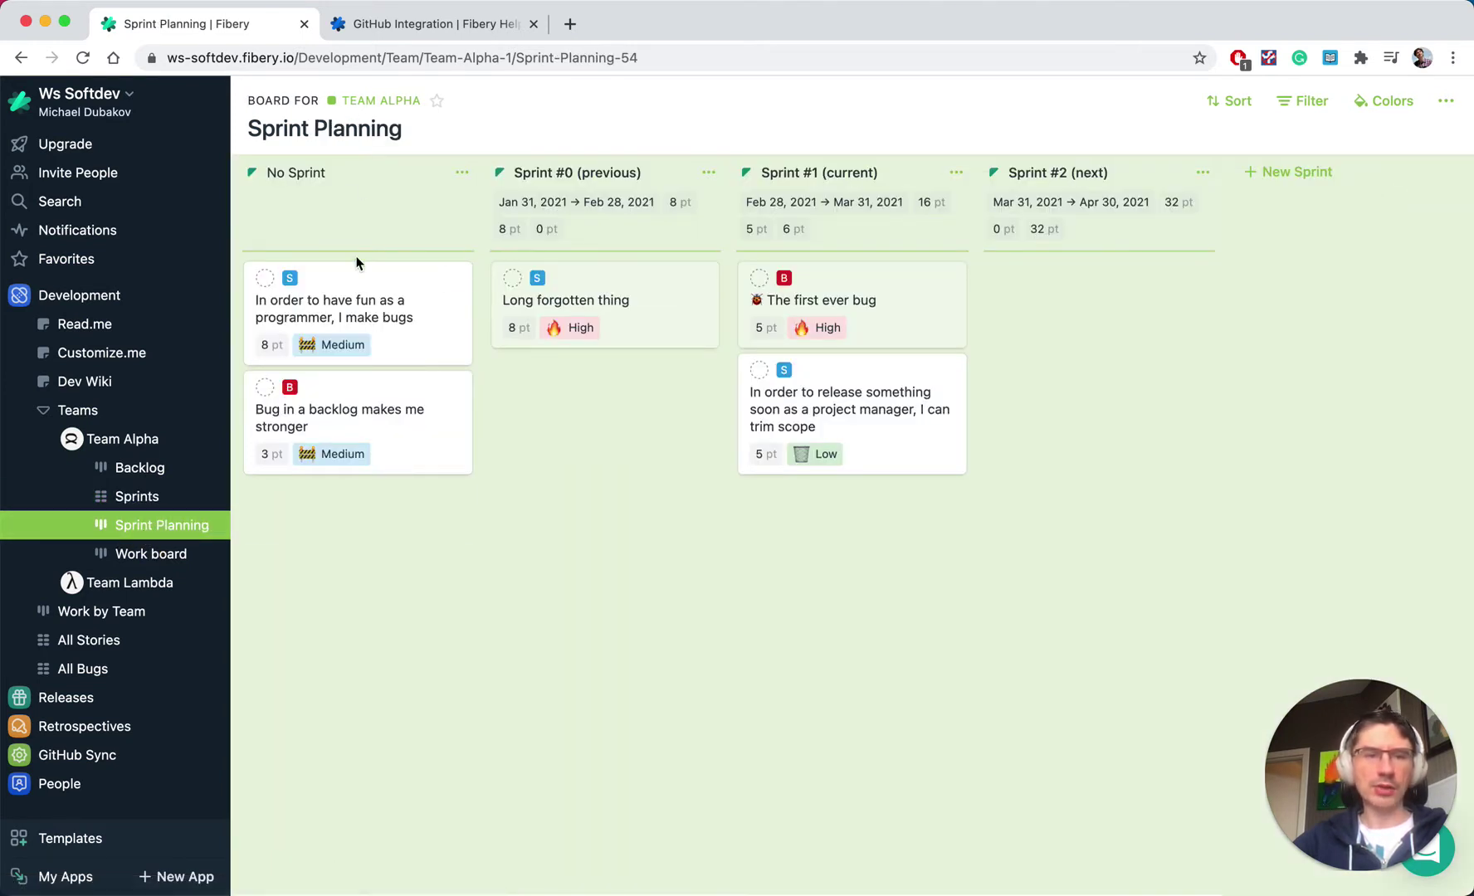
{"action": "left_click_drag", "start_coordinate": [328, 305], "coordinate": [1094, 325]}
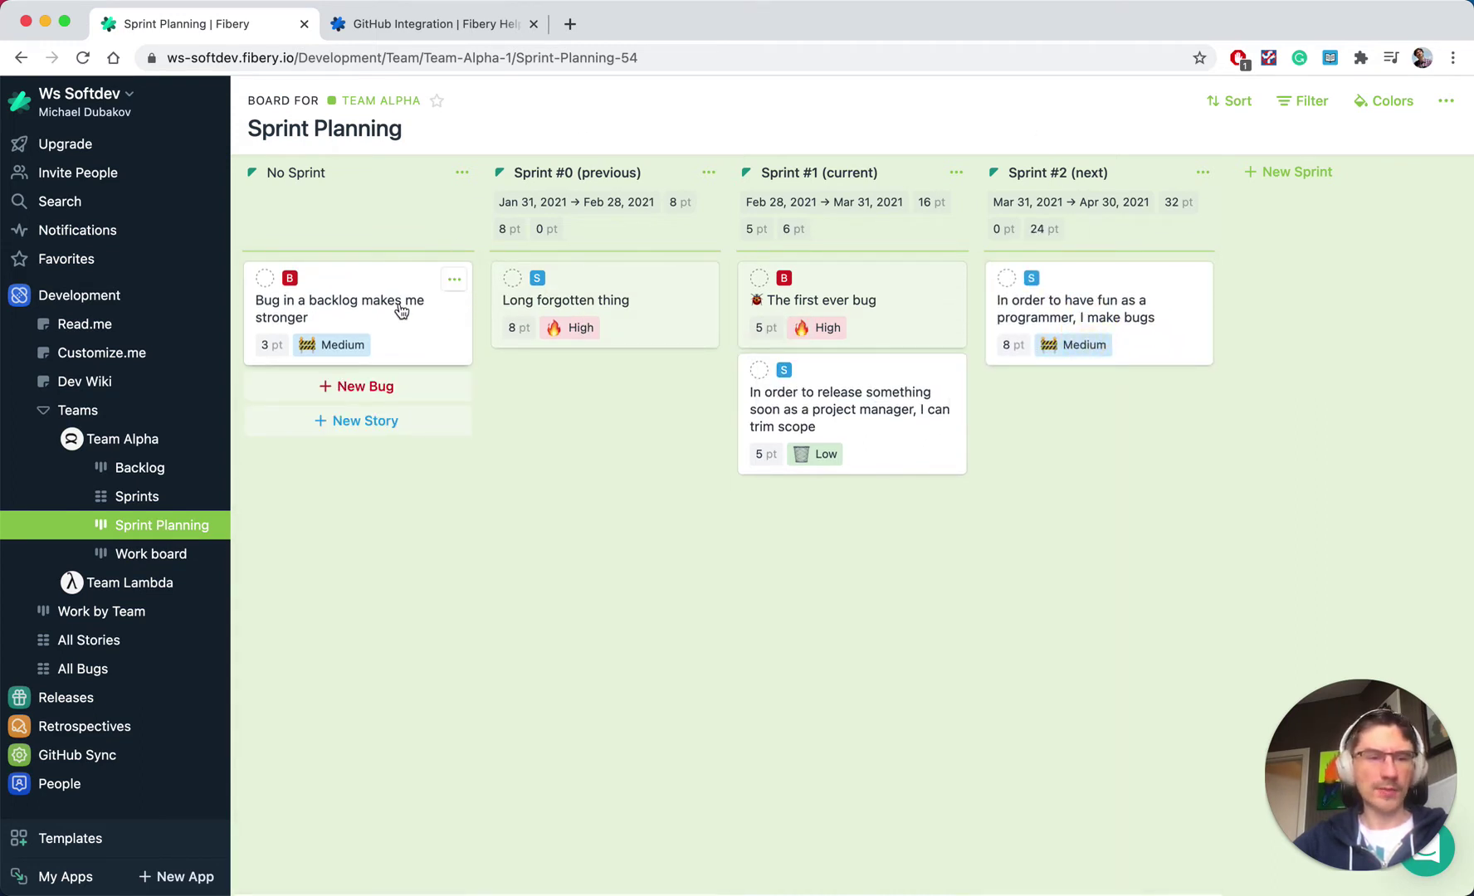
Compare the Work boards of Team Alpha and Team Lambda, ending on Team Alpha's board
{"action": "left_click", "coordinate": [150, 560]}
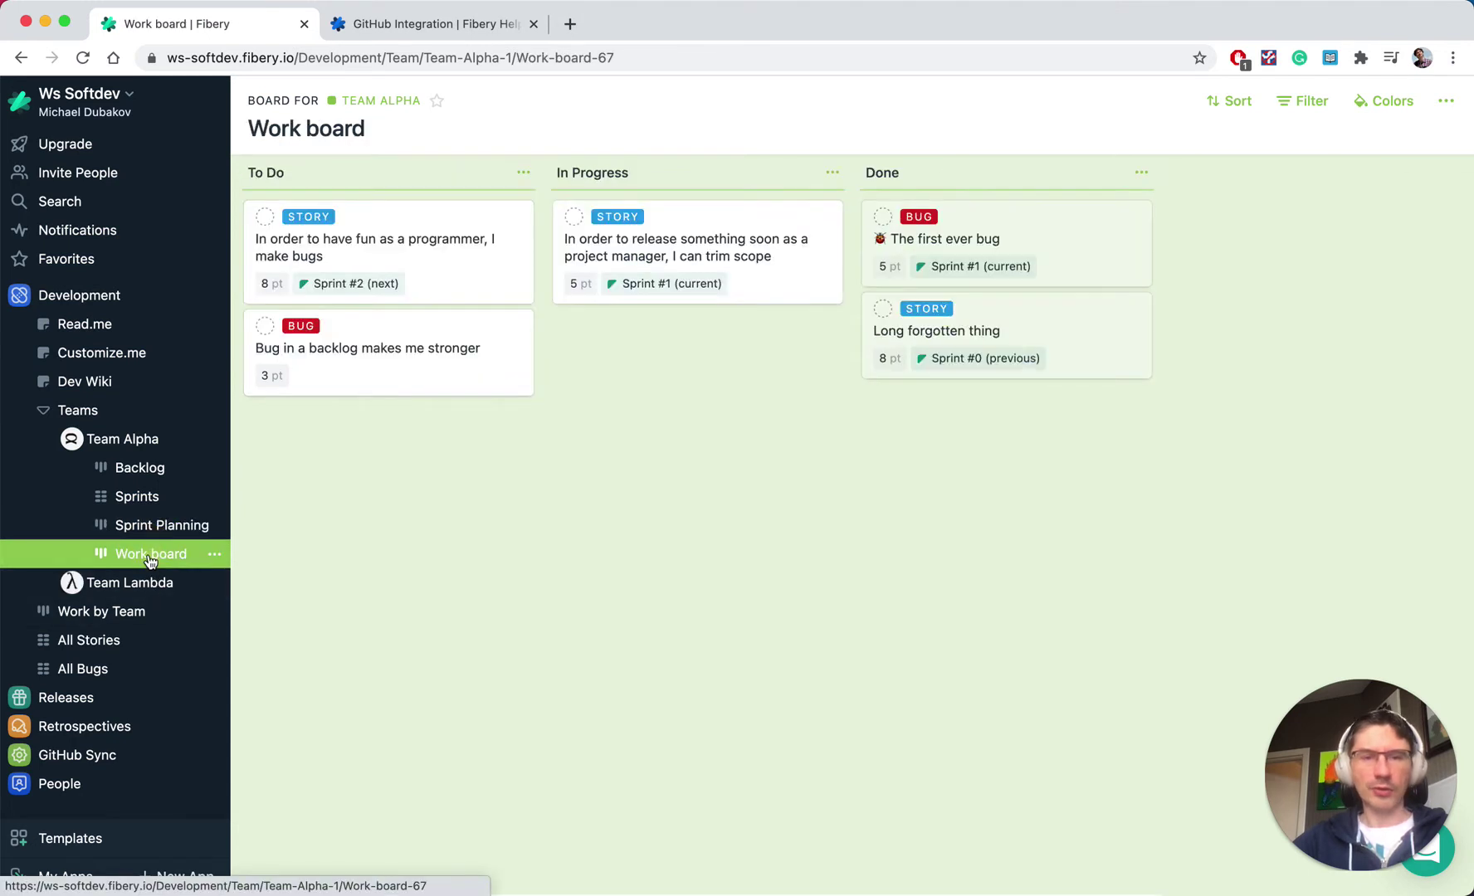
{"action": "mouse_move", "coordinate": [410, 451]}
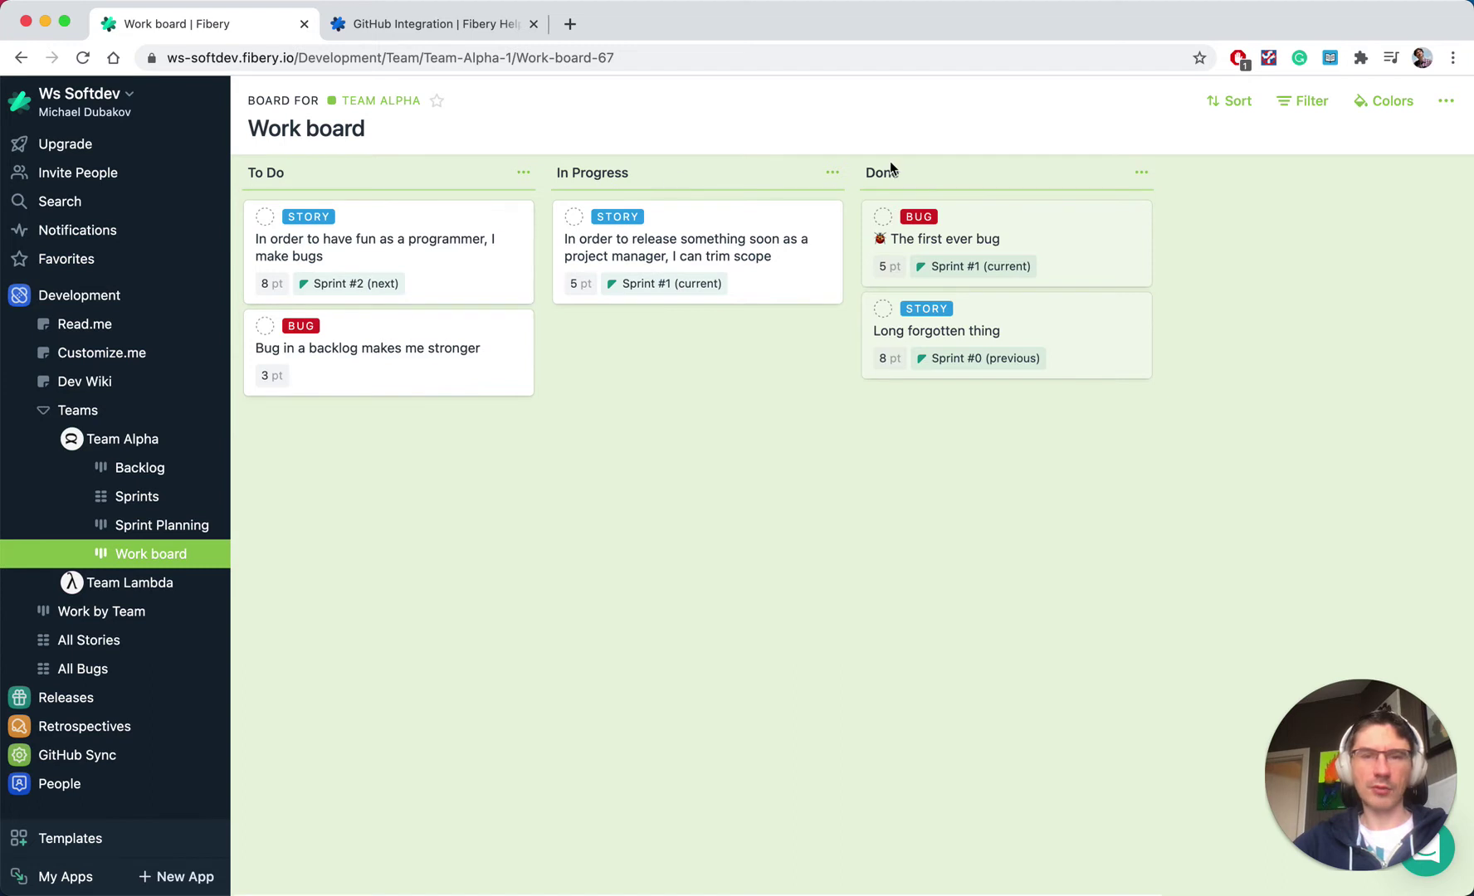
{"action": "left_click", "coordinate": [69, 589]}
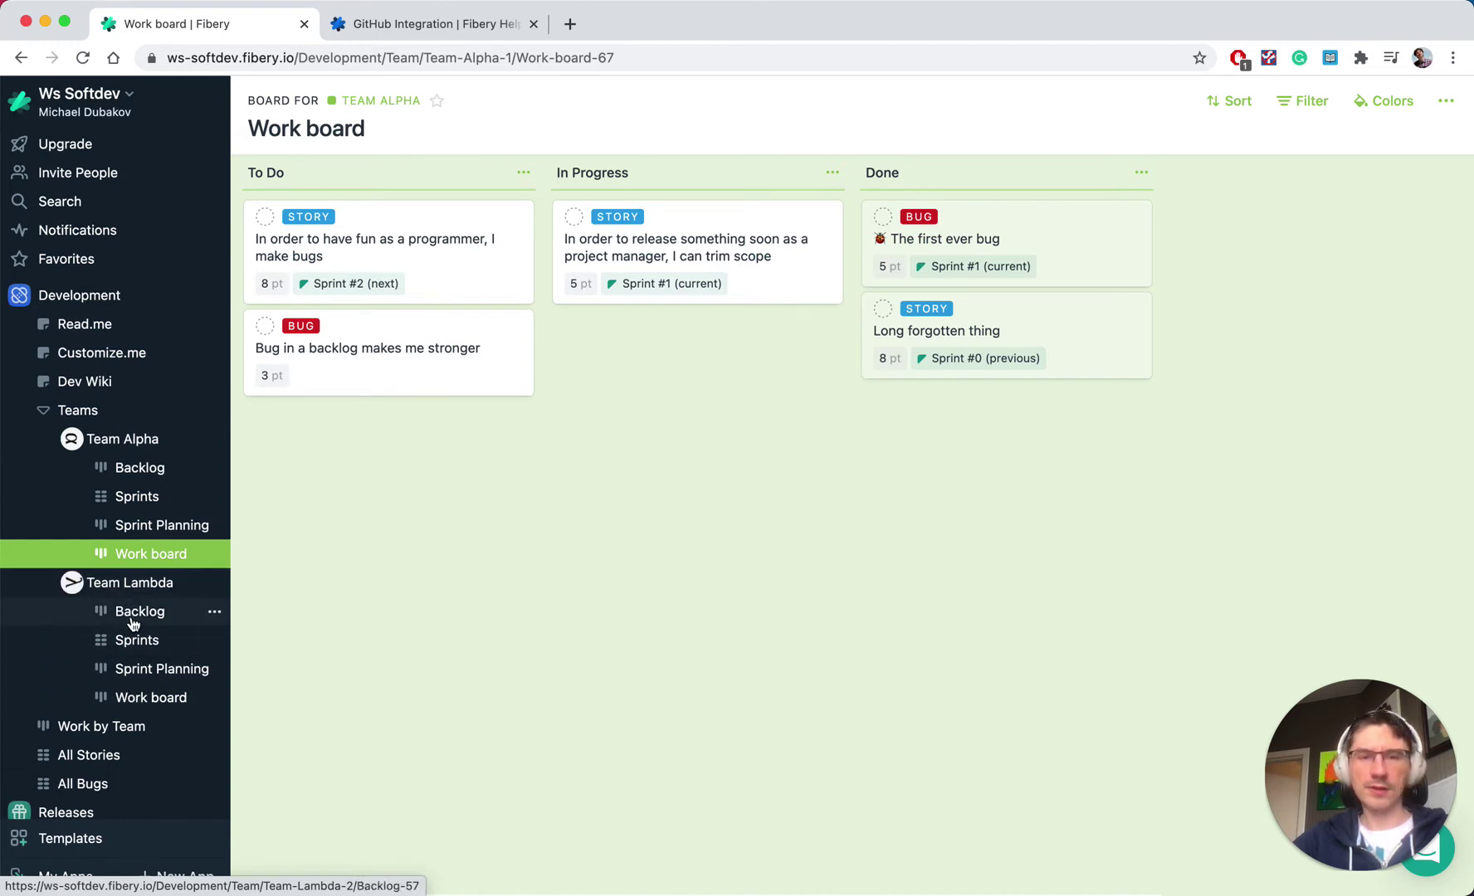
{"action": "left_click", "coordinate": [125, 696]}
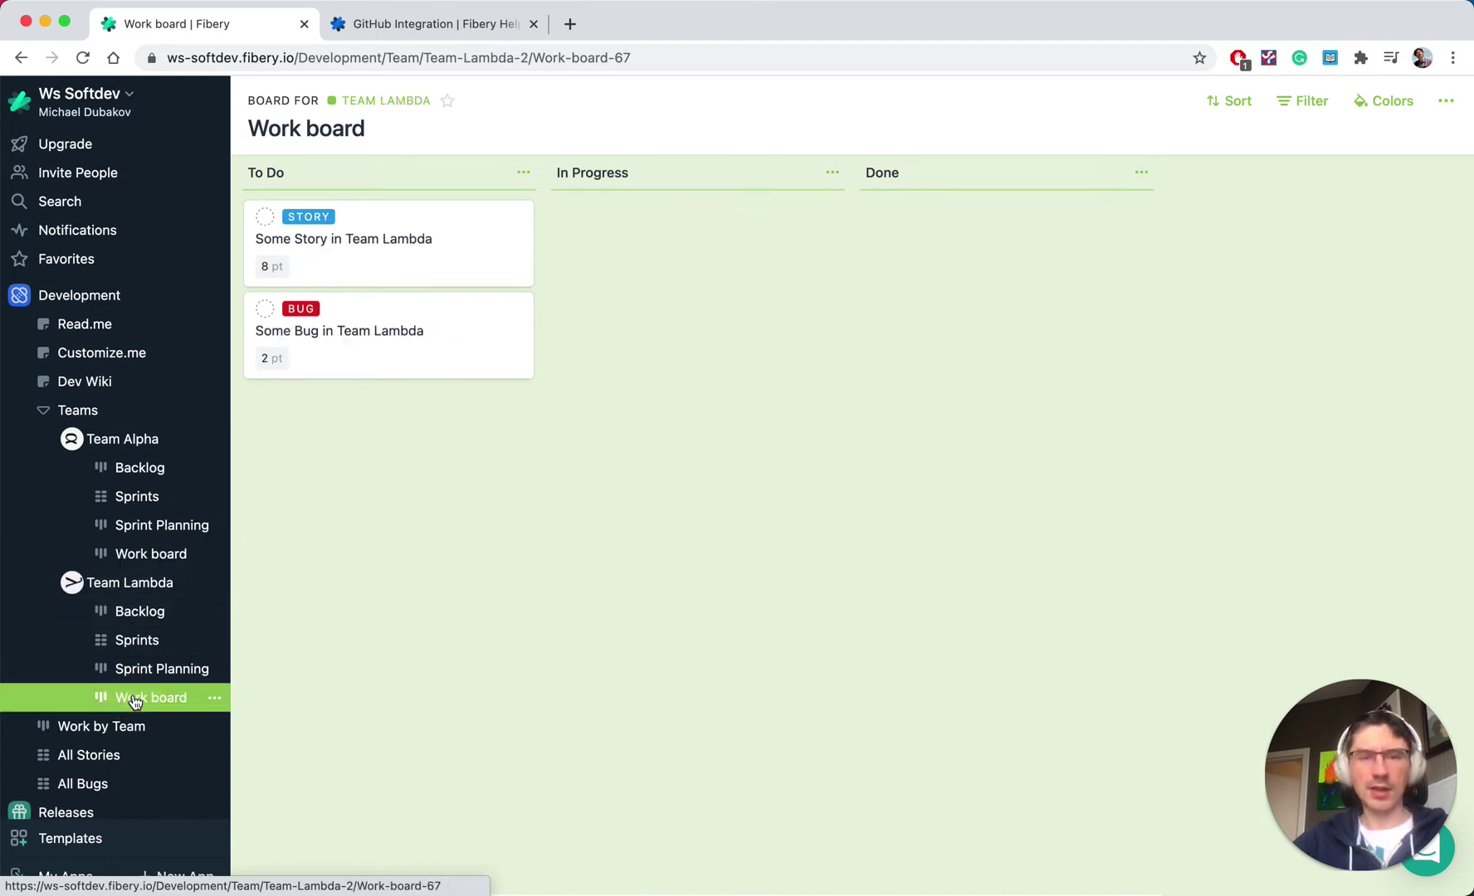
{"action": "left_click", "coordinate": [124, 554]}
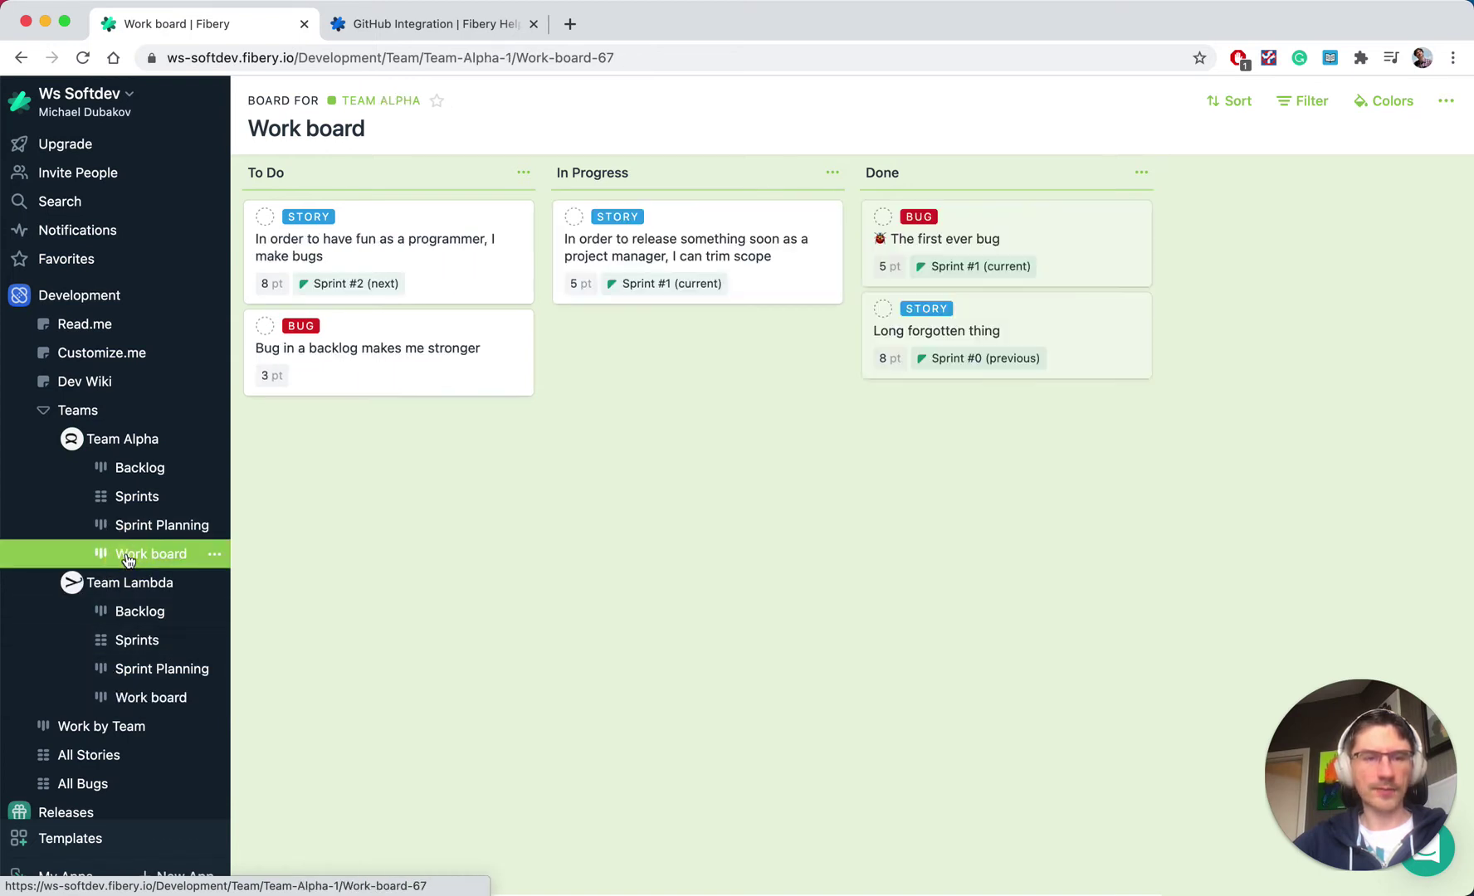
Collapse both teams' view lists and review Work by Team, All Stories and All Bugs in the Development app
{"action": "left_click", "coordinate": [72, 442]}
{"action": "left_click", "coordinate": [72, 468]}
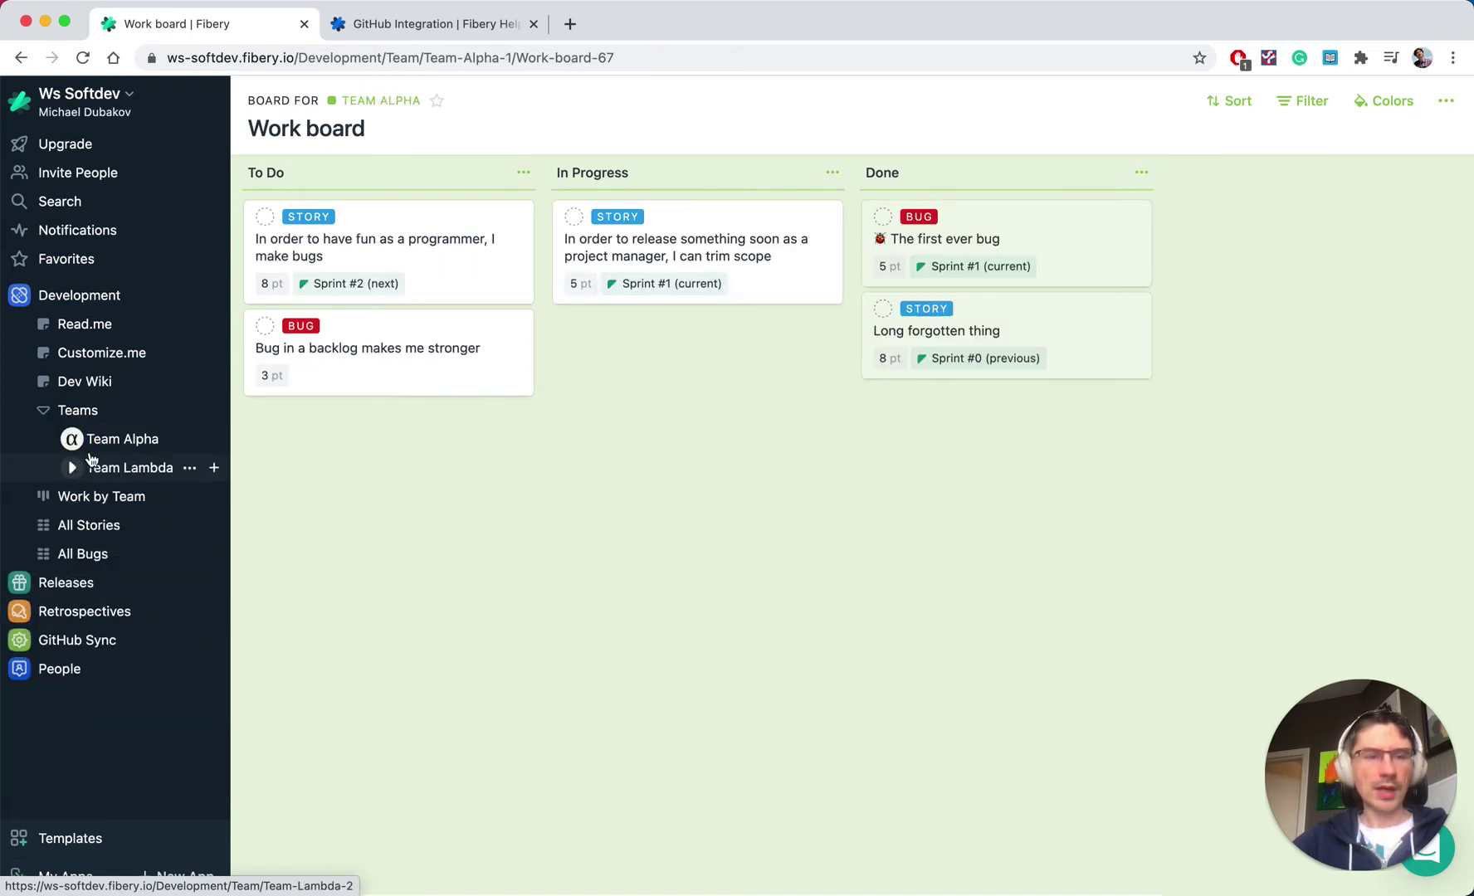
{"action": "left_click", "coordinate": [90, 500]}
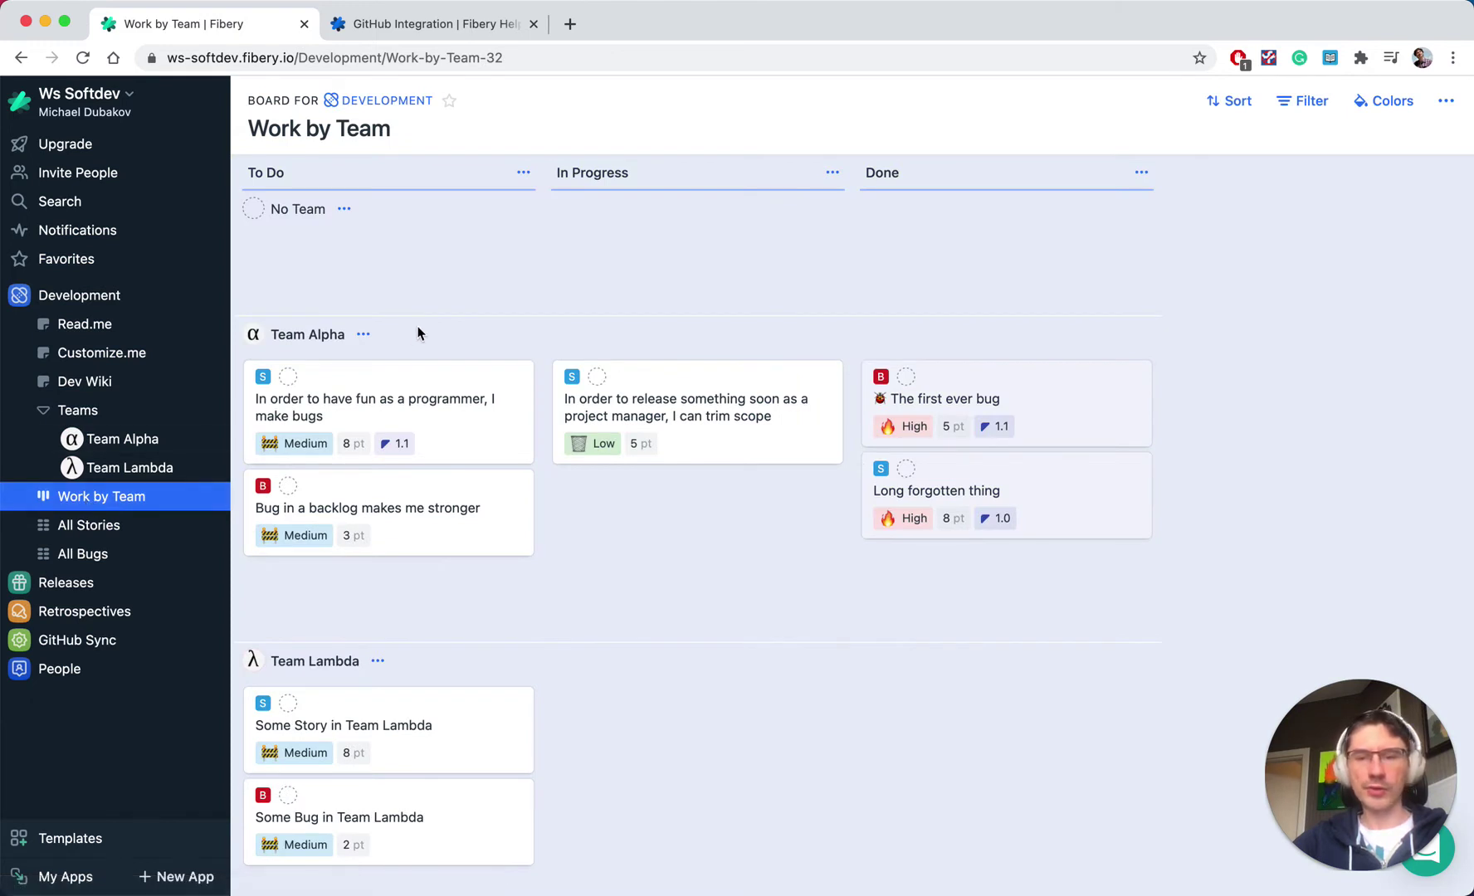
{"action": "scroll", "coordinate": [417, 332], "scroll_direction": "down", "scroll_amount": 1}
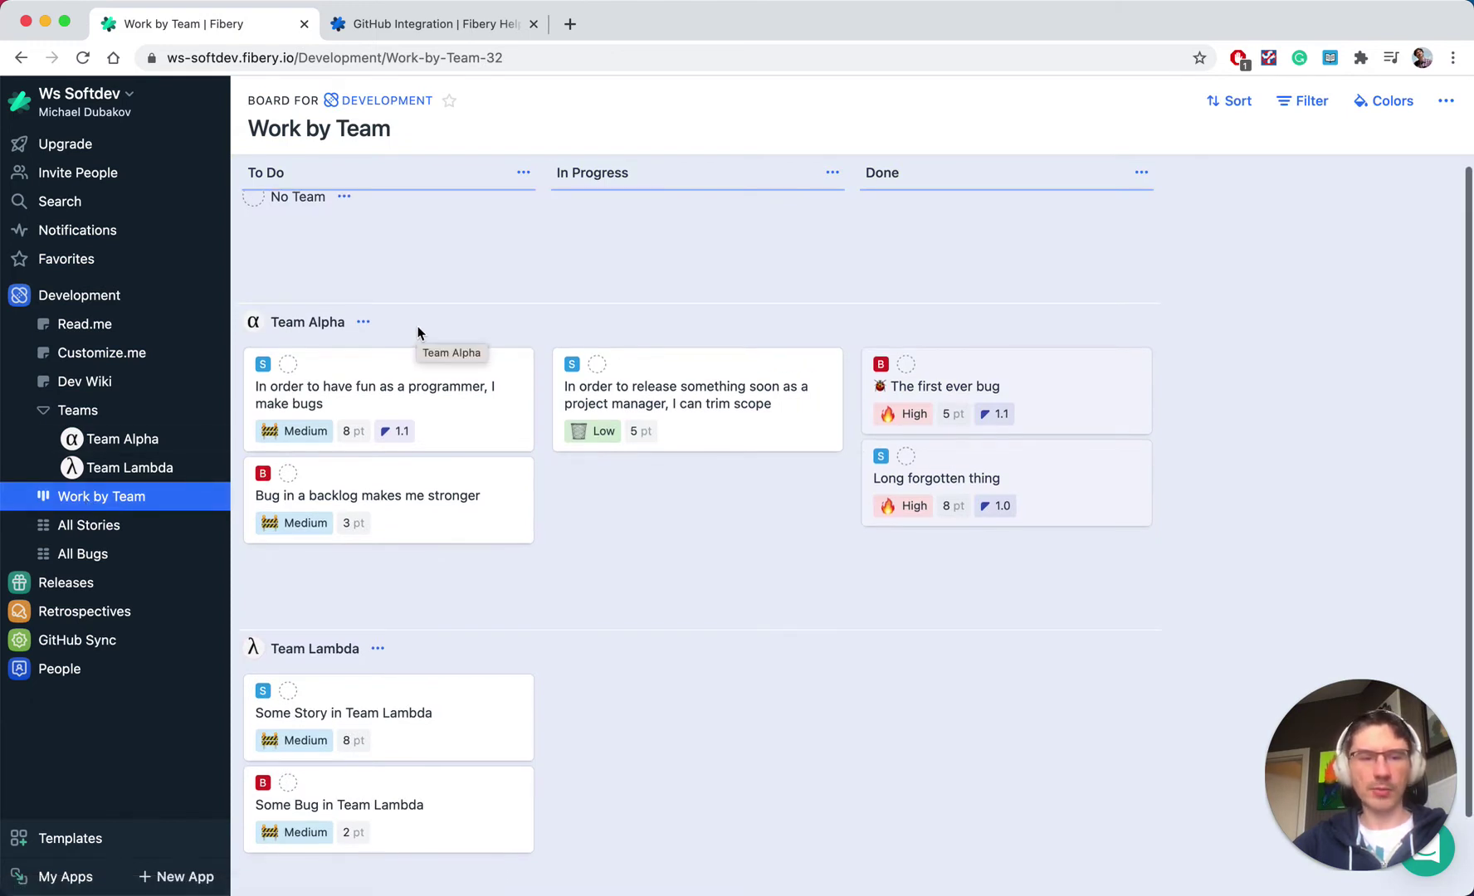
{"action": "left_click", "coordinate": [107, 537]}
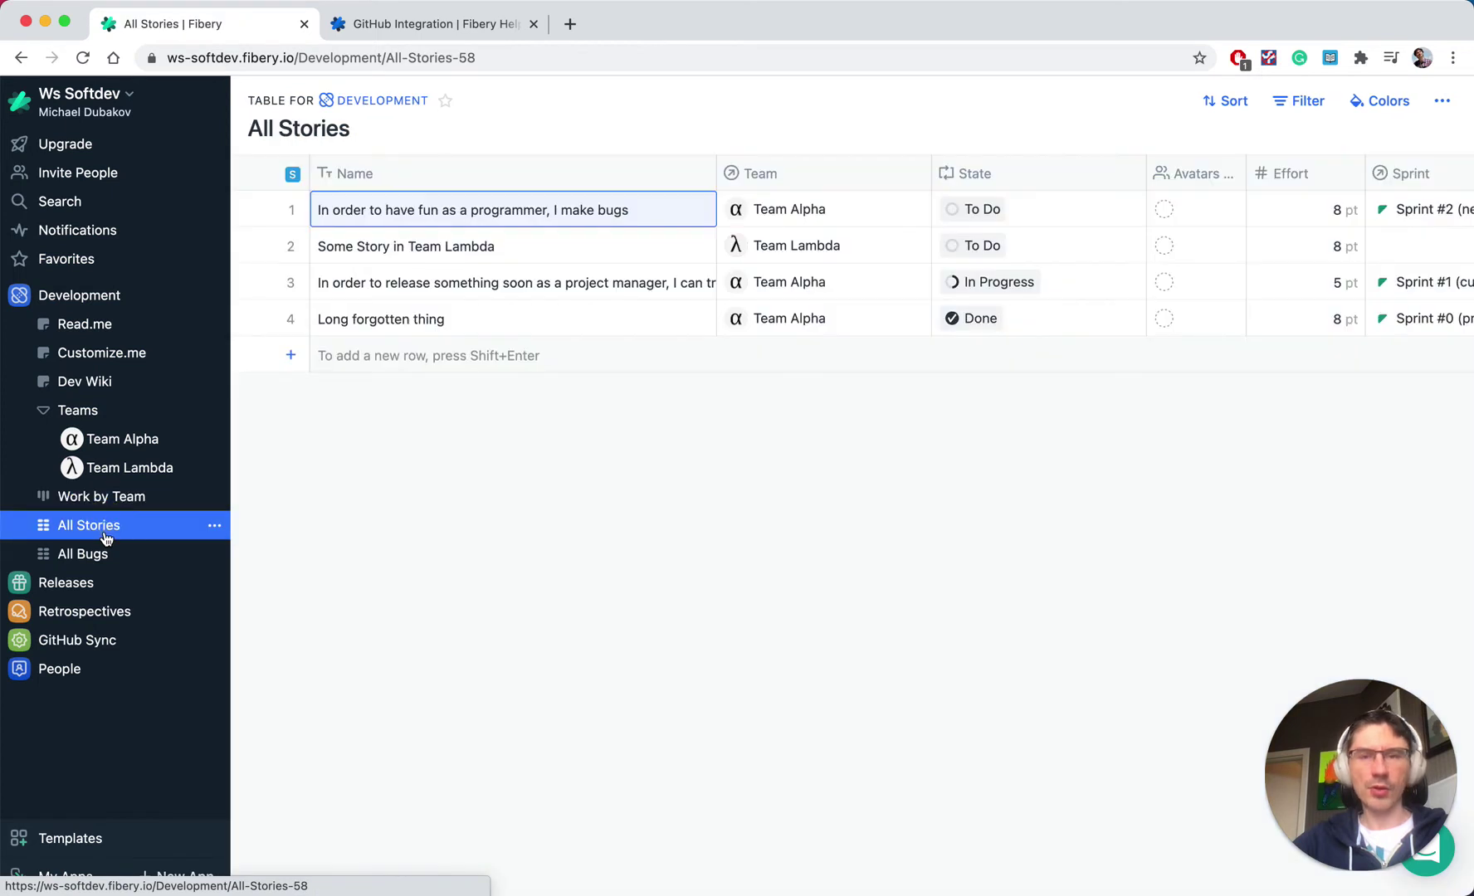
{"action": "left_click", "coordinate": [83, 560]}
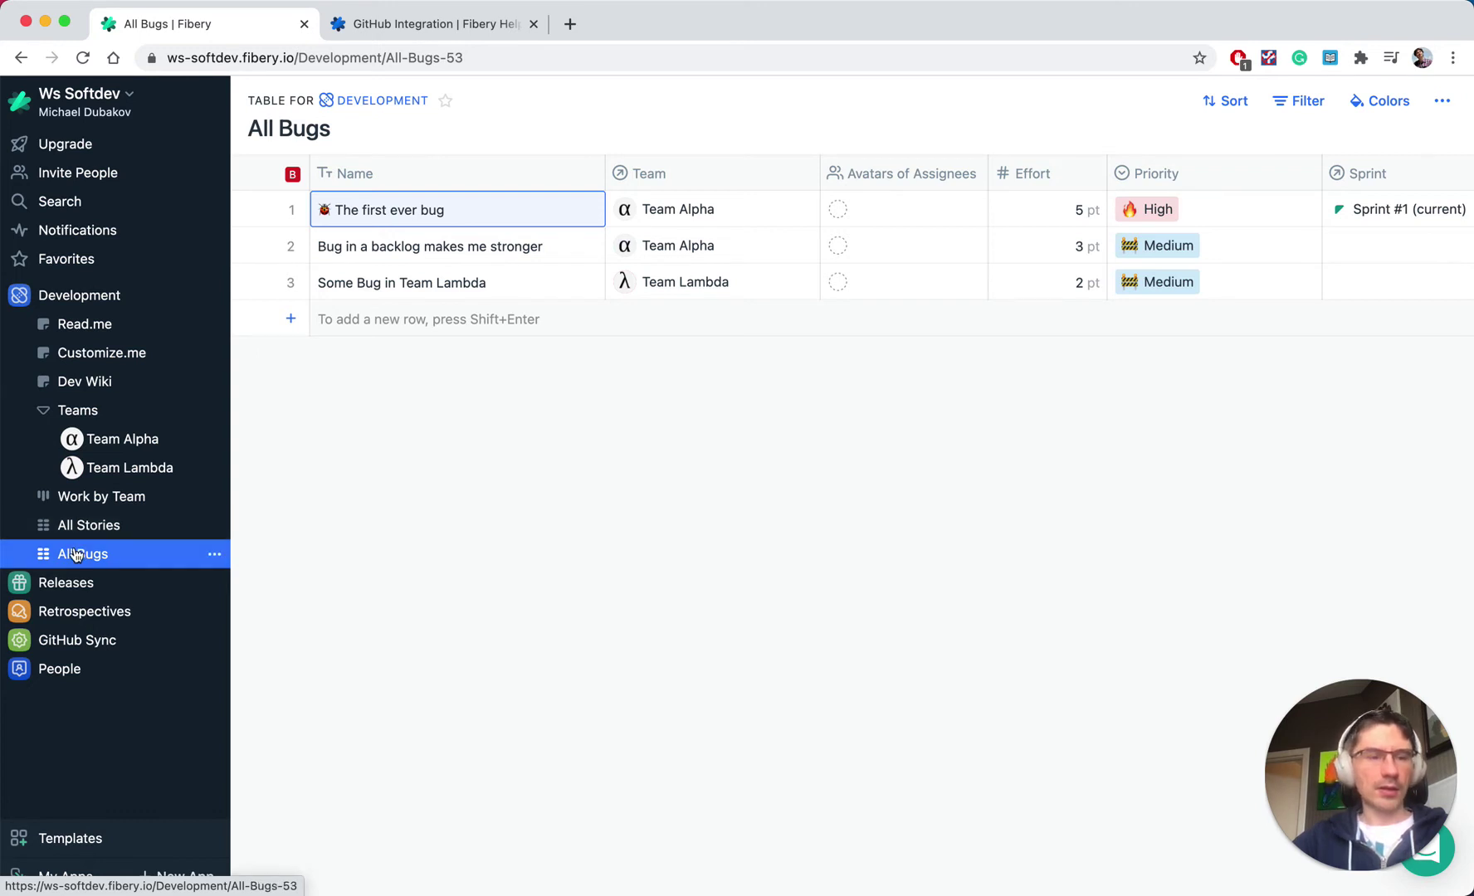
Expand the Retrospectives app and examine the fields and relations of its Retrospective type
{"action": "left_click", "coordinate": [69, 611]}
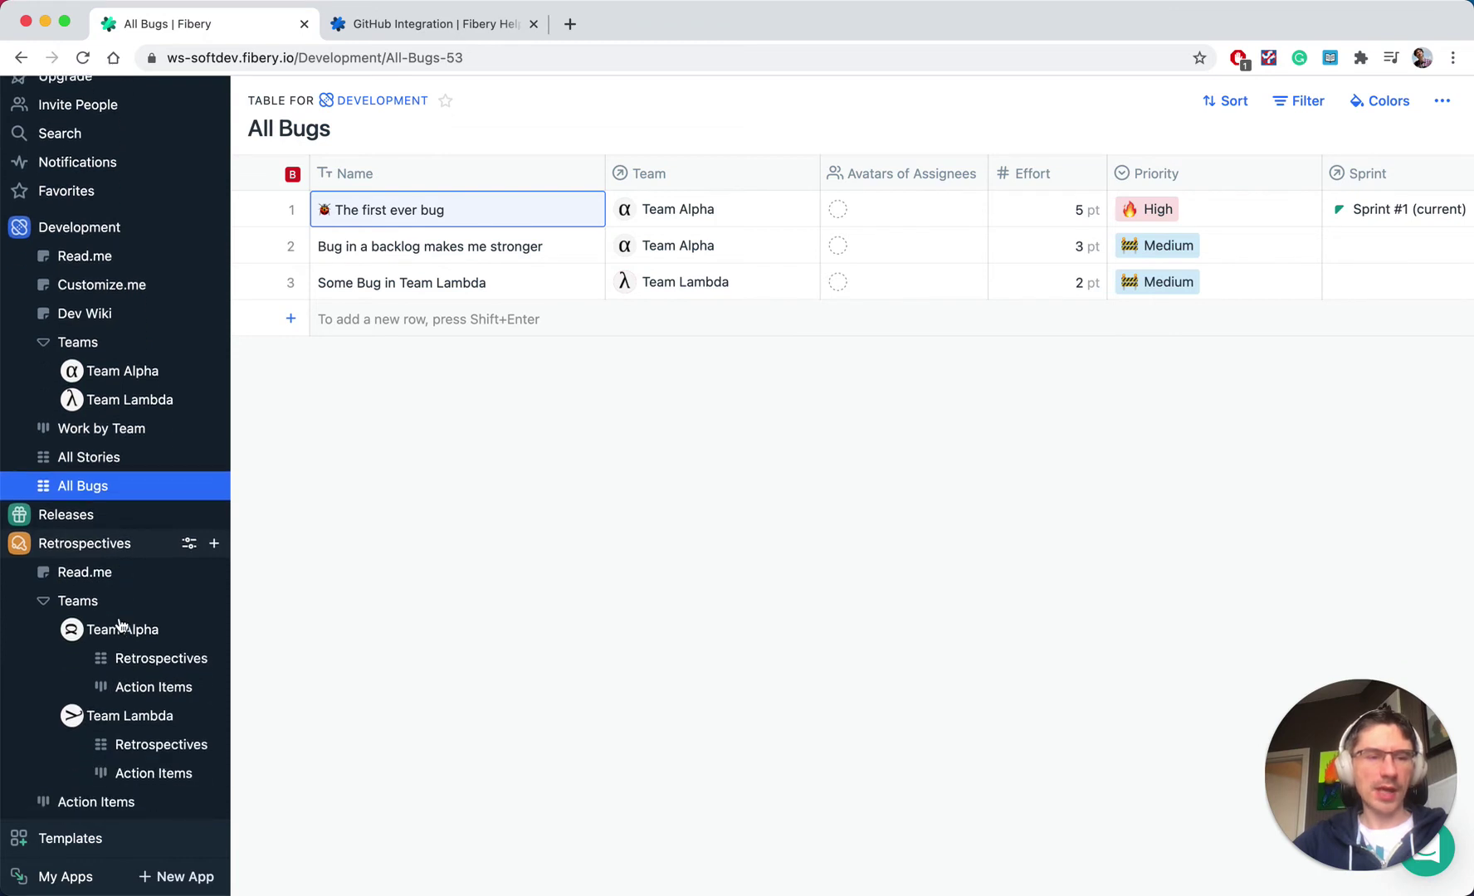
{"action": "left_click", "coordinate": [189, 542]}
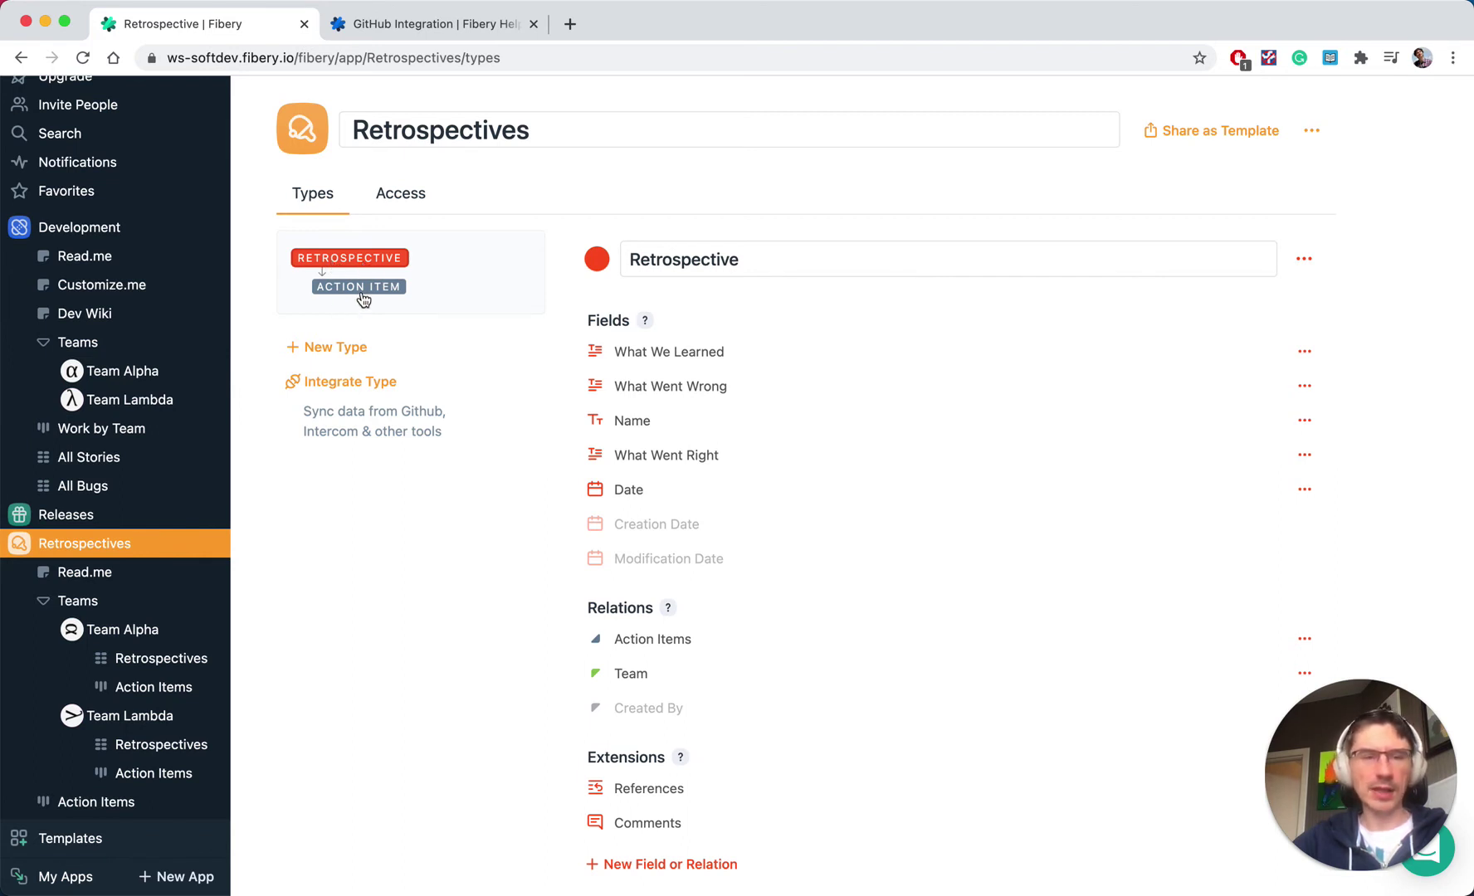
{"action": "scroll", "coordinate": [75, 630], "scroll_direction": "down", "scroll_amount": 2}
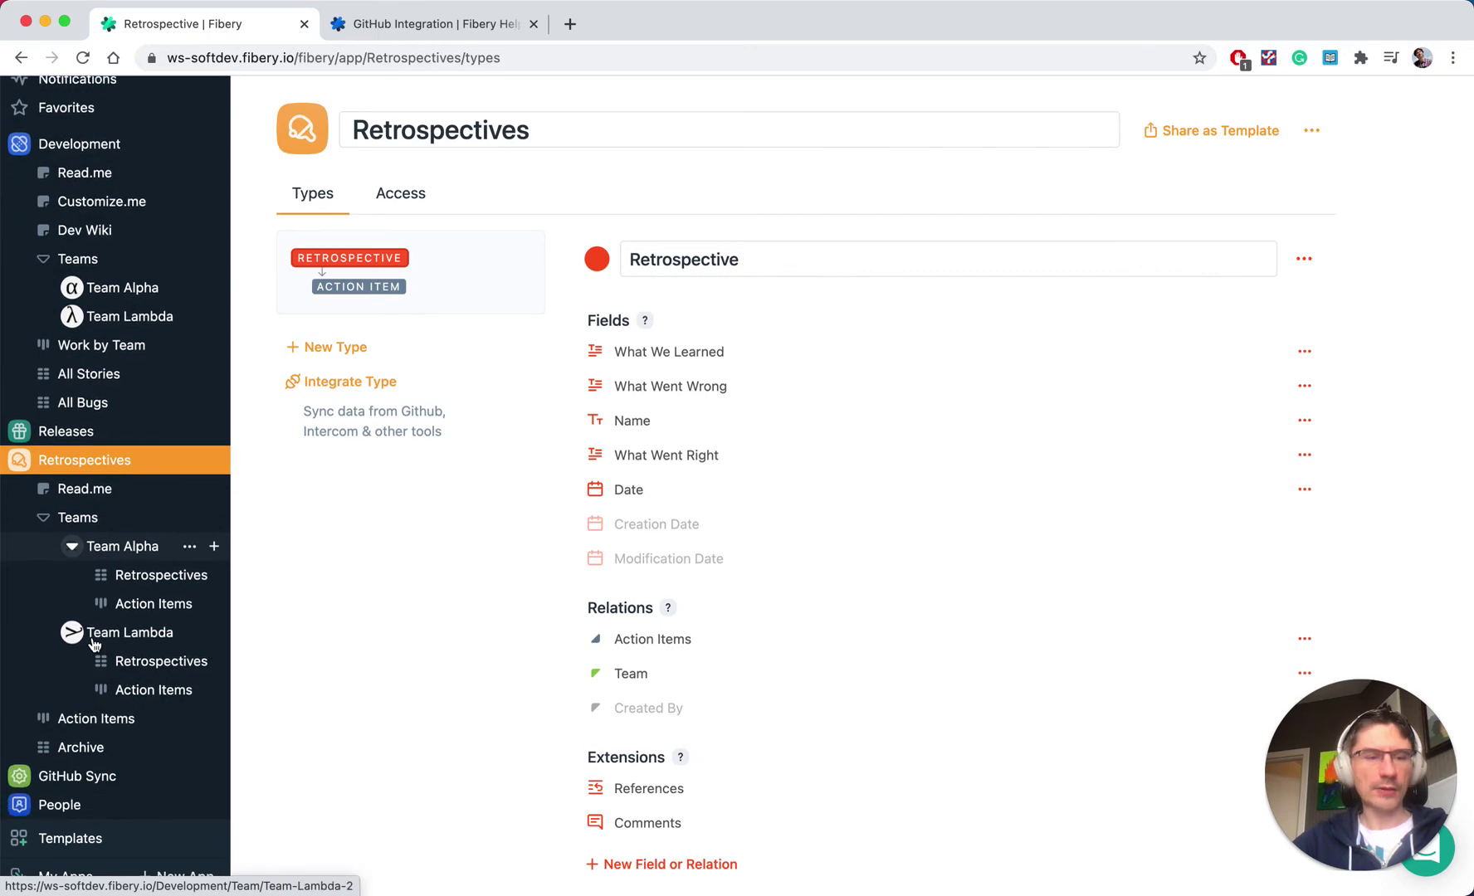
Read Team Alpha's Retrospective #1 down to its action items, and view the team's Action Items board
{"action": "left_click", "coordinate": [141, 577]}
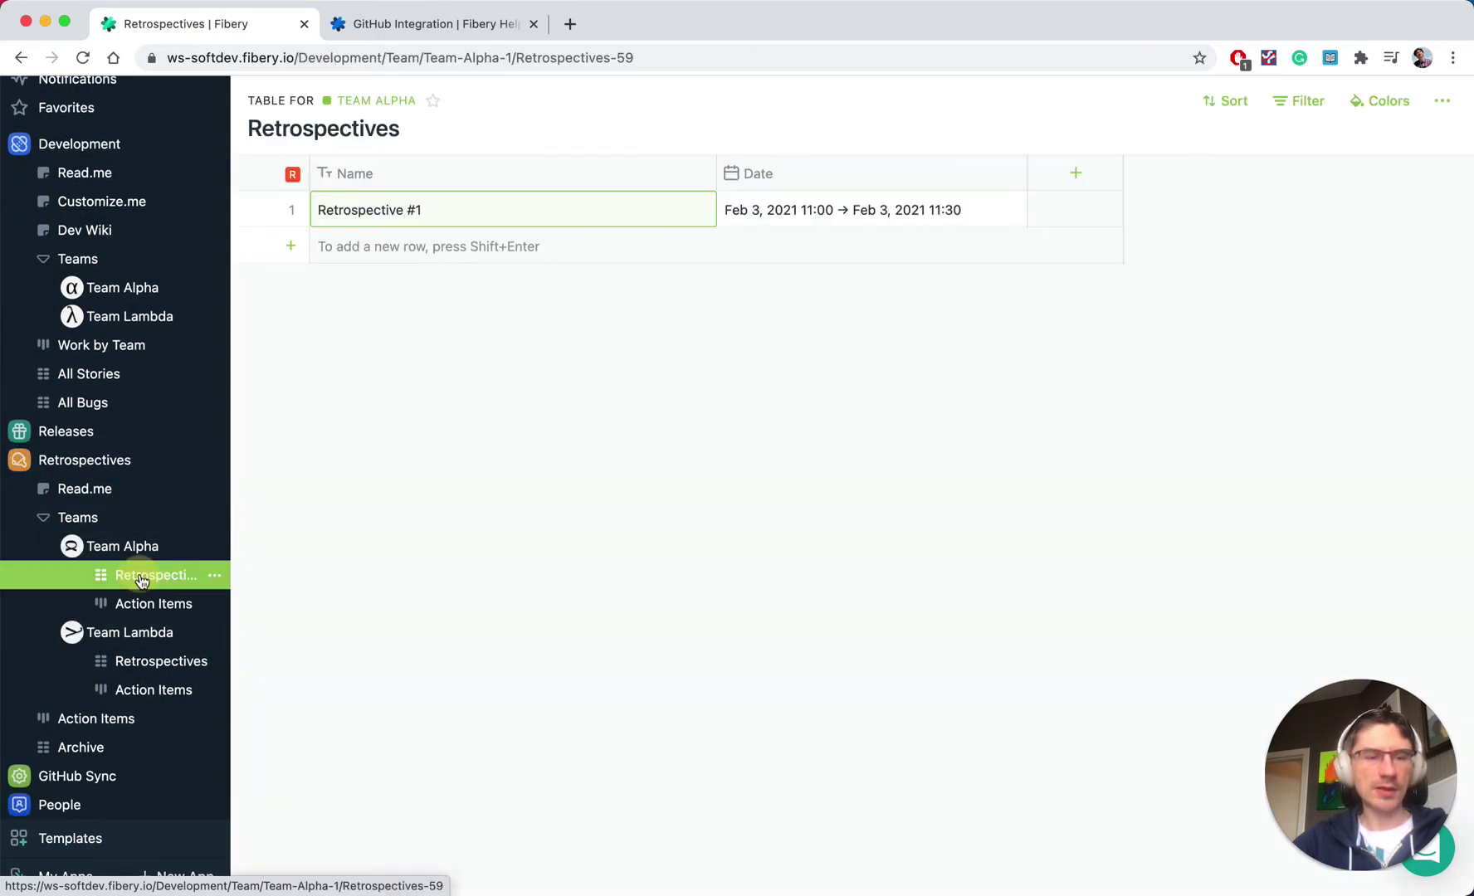
{"action": "left_click", "coordinate": [247, 212]}
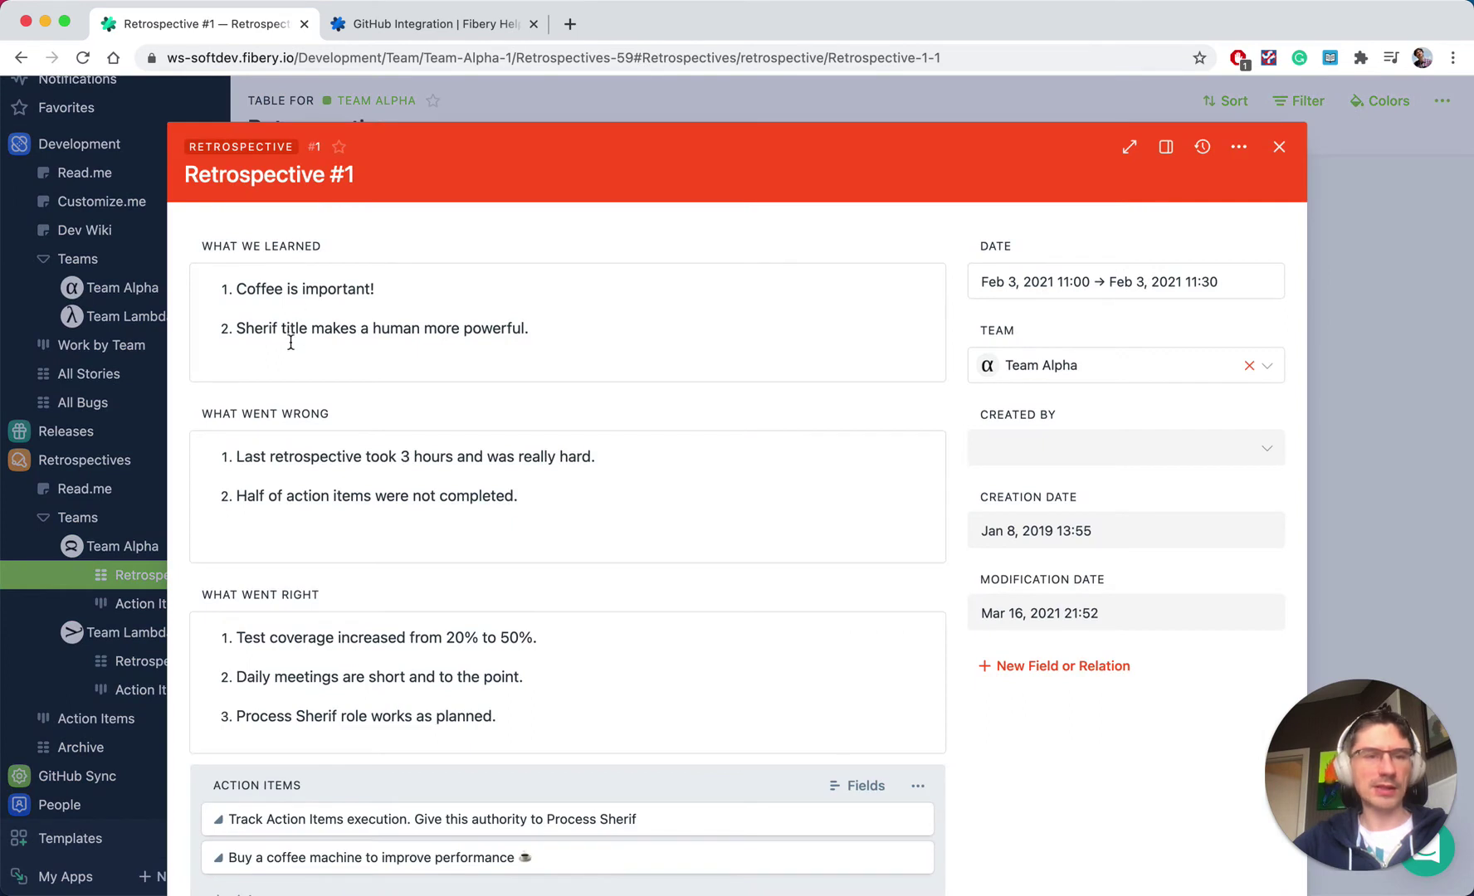
{"action": "scroll", "coordinate": [324, 432], "scroll_direction": "down", "scroll_amount": 3}
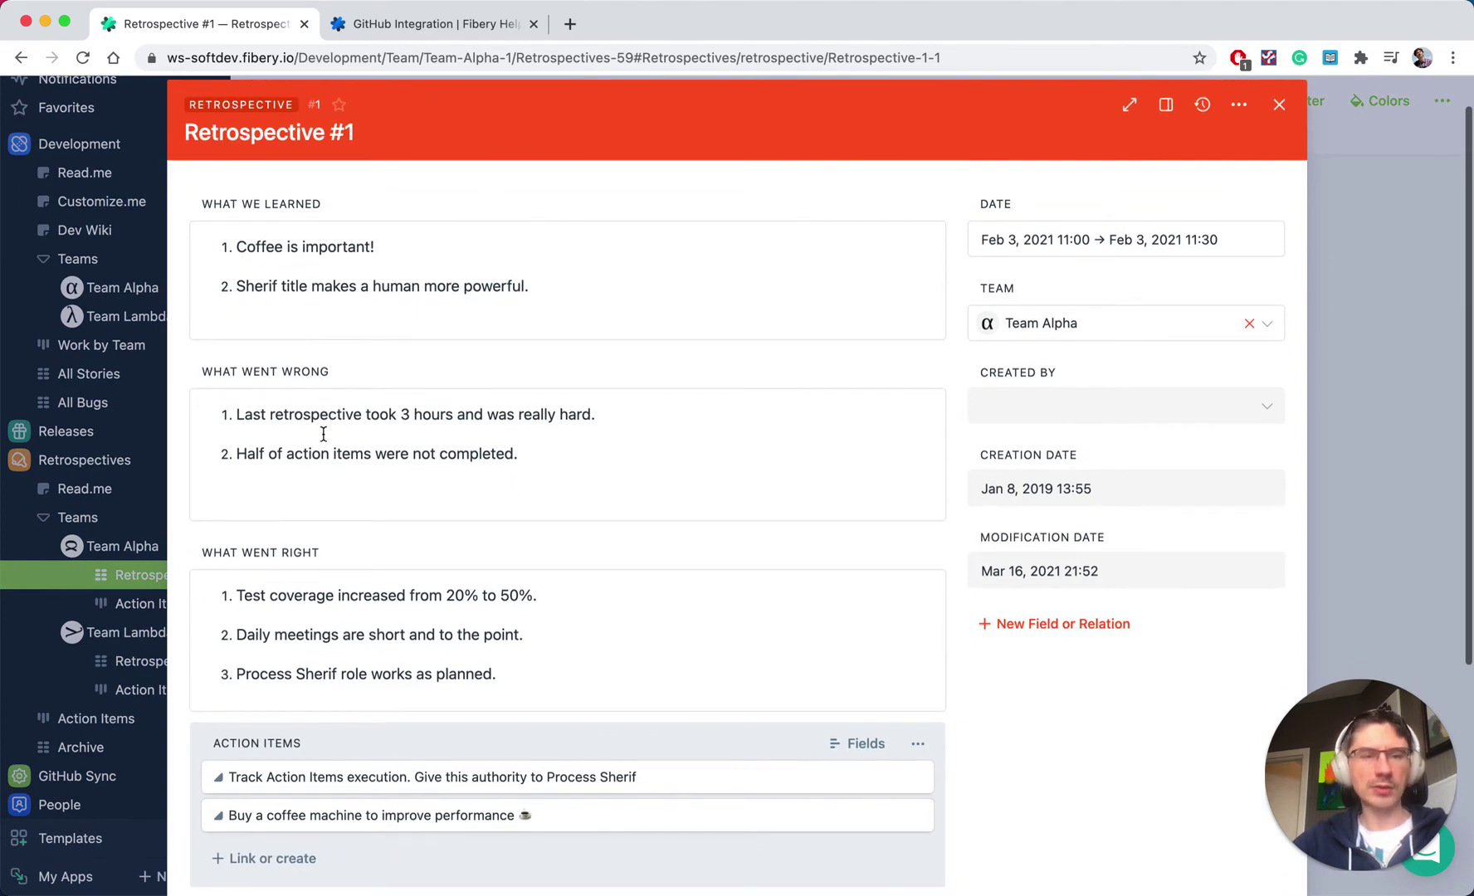
{"action": "scroll", "coordinate": [336, 525], "scroll_direction": "down", "scroll_amount": 3}
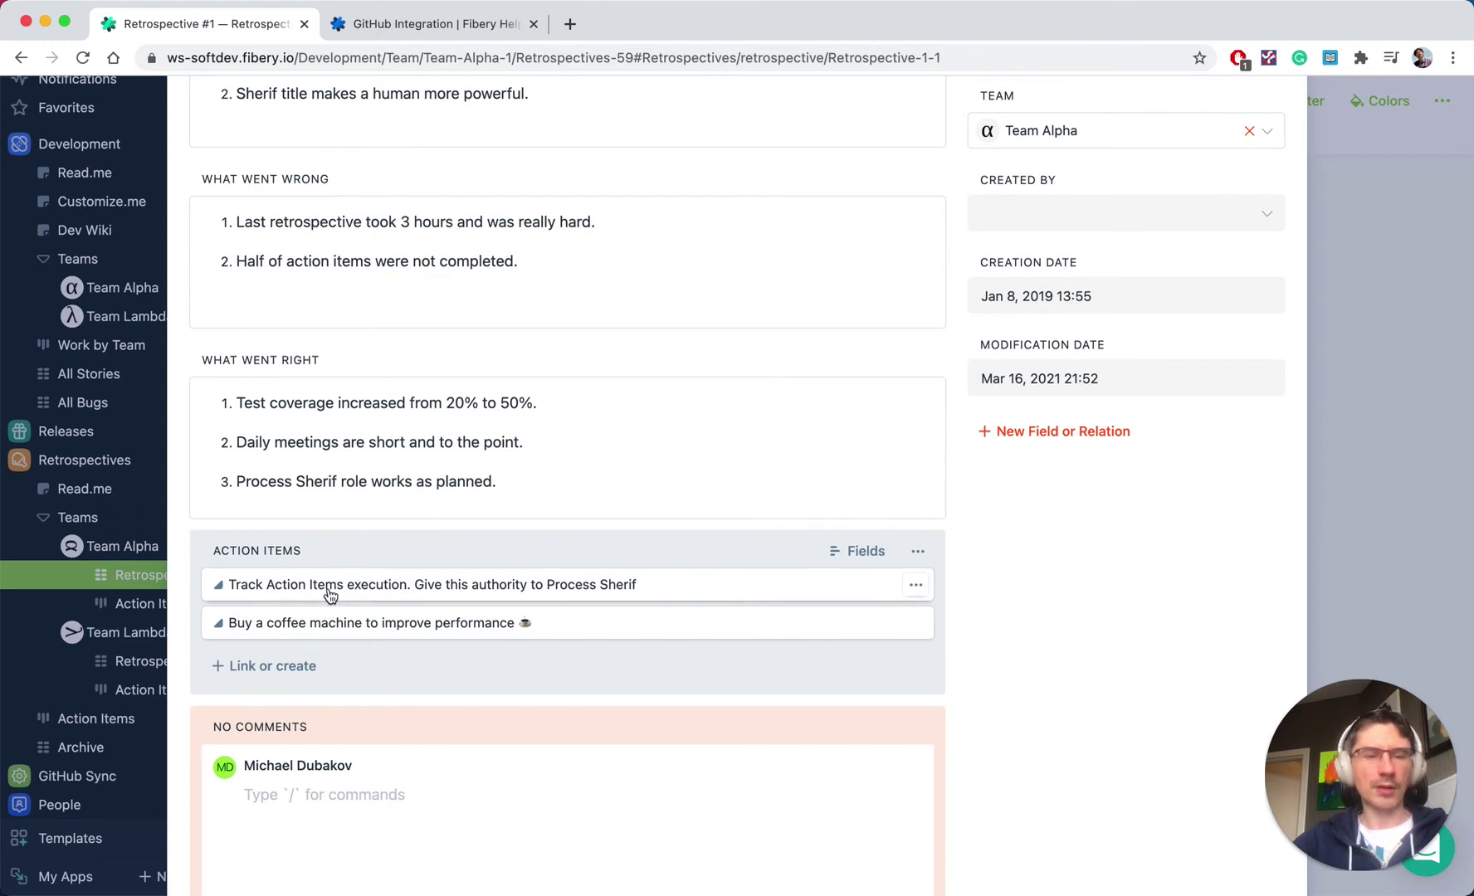
{"action": "left_click", "coordinate": [142, 603]}
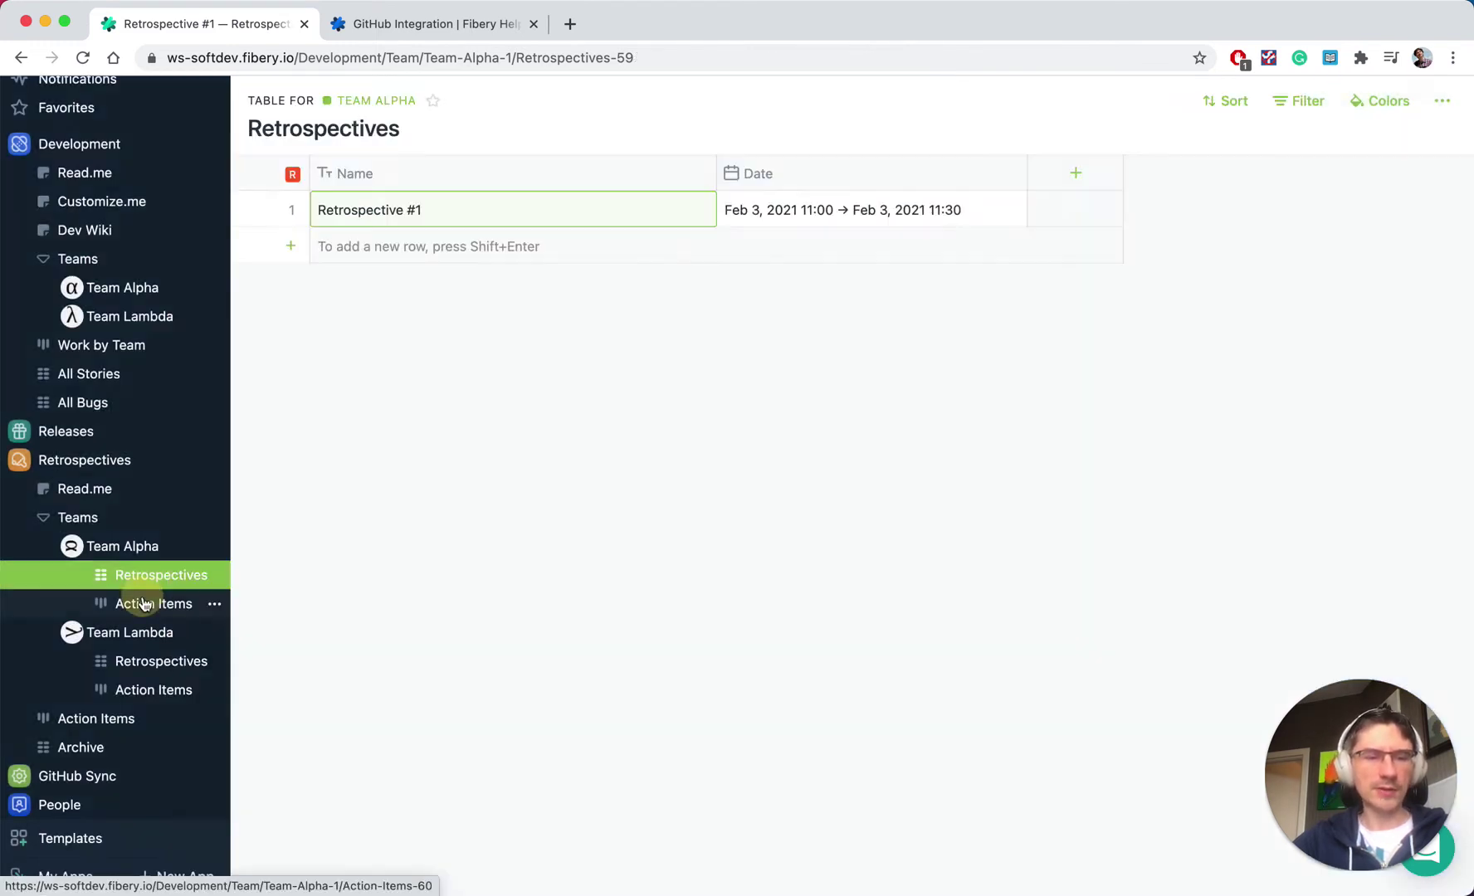
{"action": "left_click", "coordinate": [143, 606]}
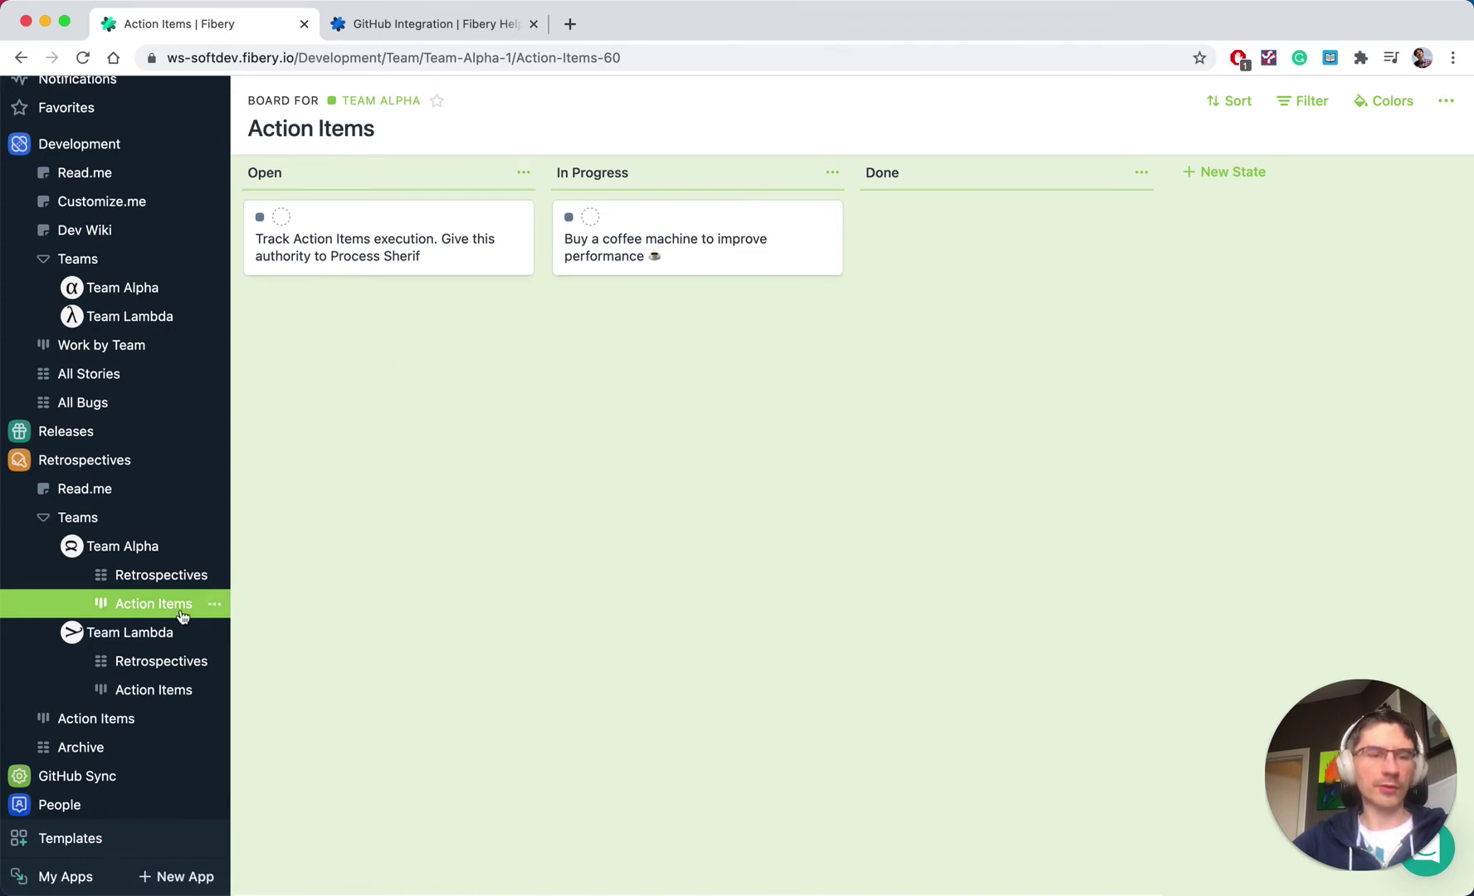
Collapse the Teams list under Retrospectives and view the Releases table in the Releases app
{"action": "left_click", "coordinate": [44, 519]}
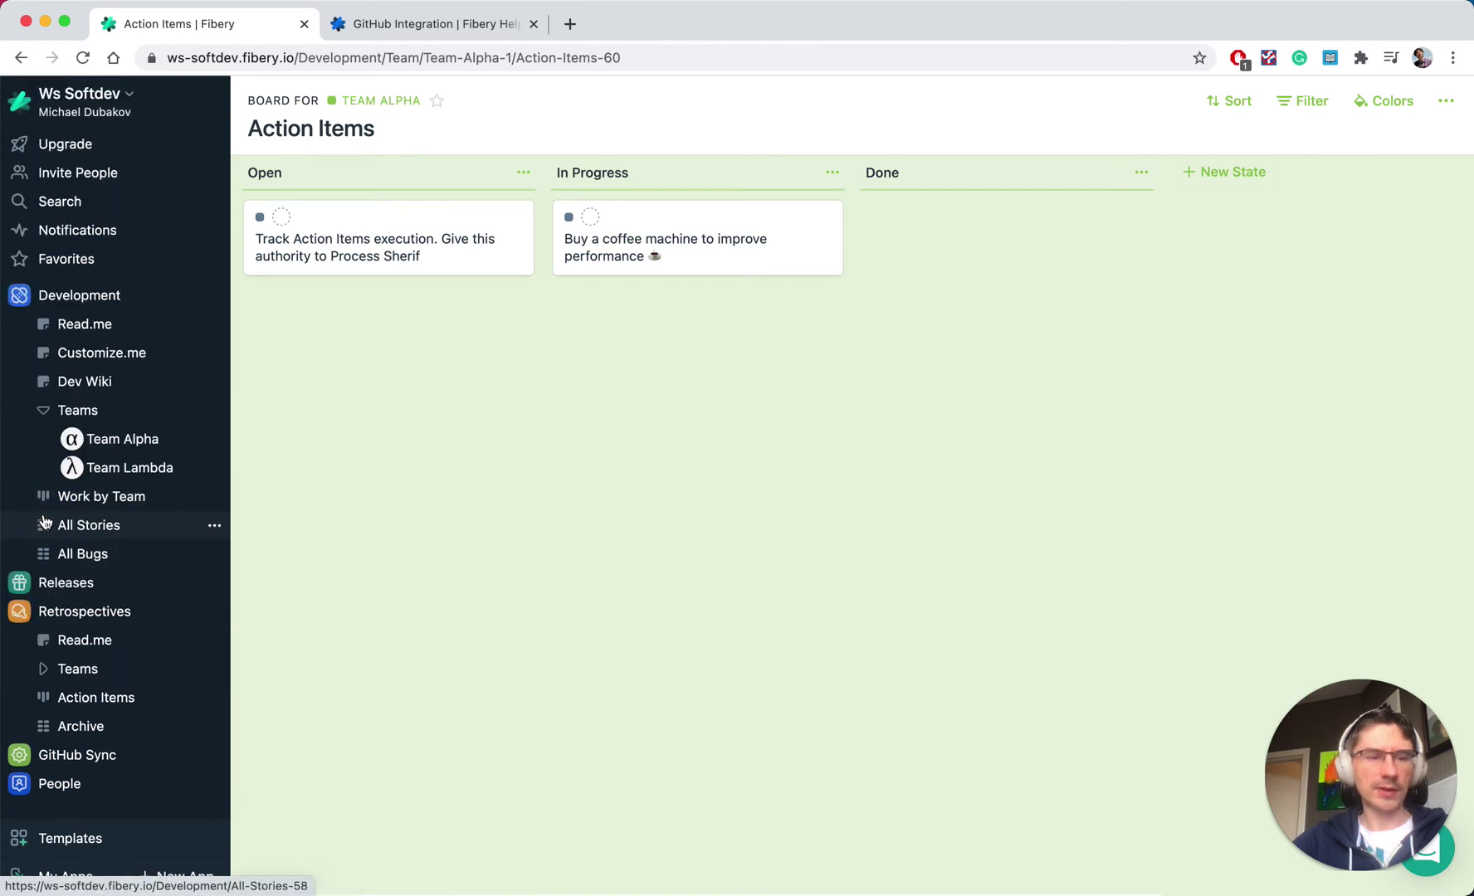
{"action": "left_click", "coordinate": [68, 583]}
{"action": "scroll", "coordinate": [124, 591], "scroll_direction": "down", "scroll_amount": 1}
{"action": "left_click", "coordinate": [94, 602]}
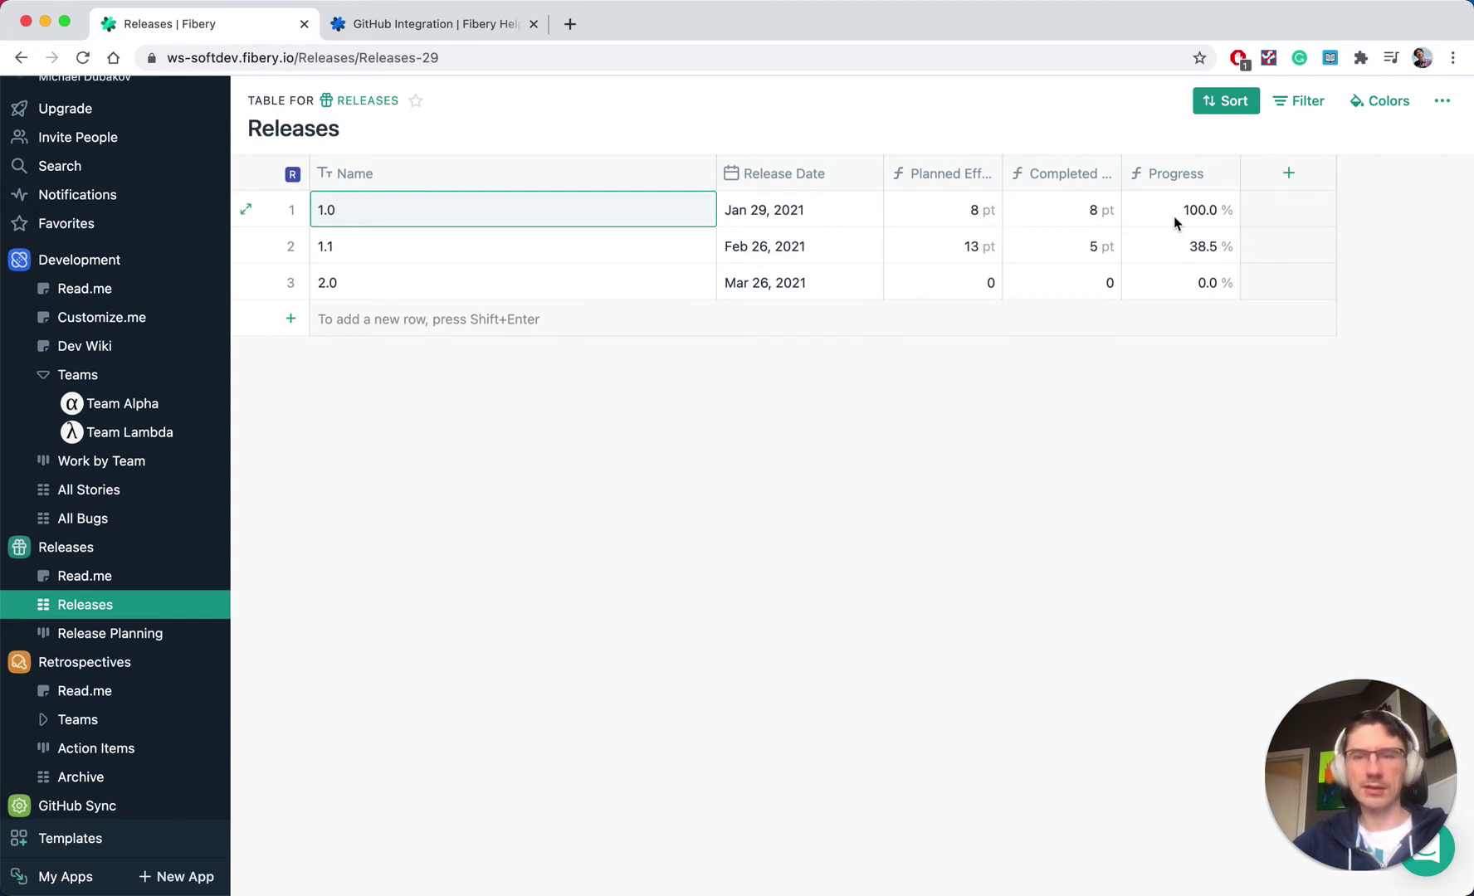
View the Release Planning board in the Releases app and the My Apps map with the relations between apps
{"action": "left_click", "coordinate": [124, 633]}
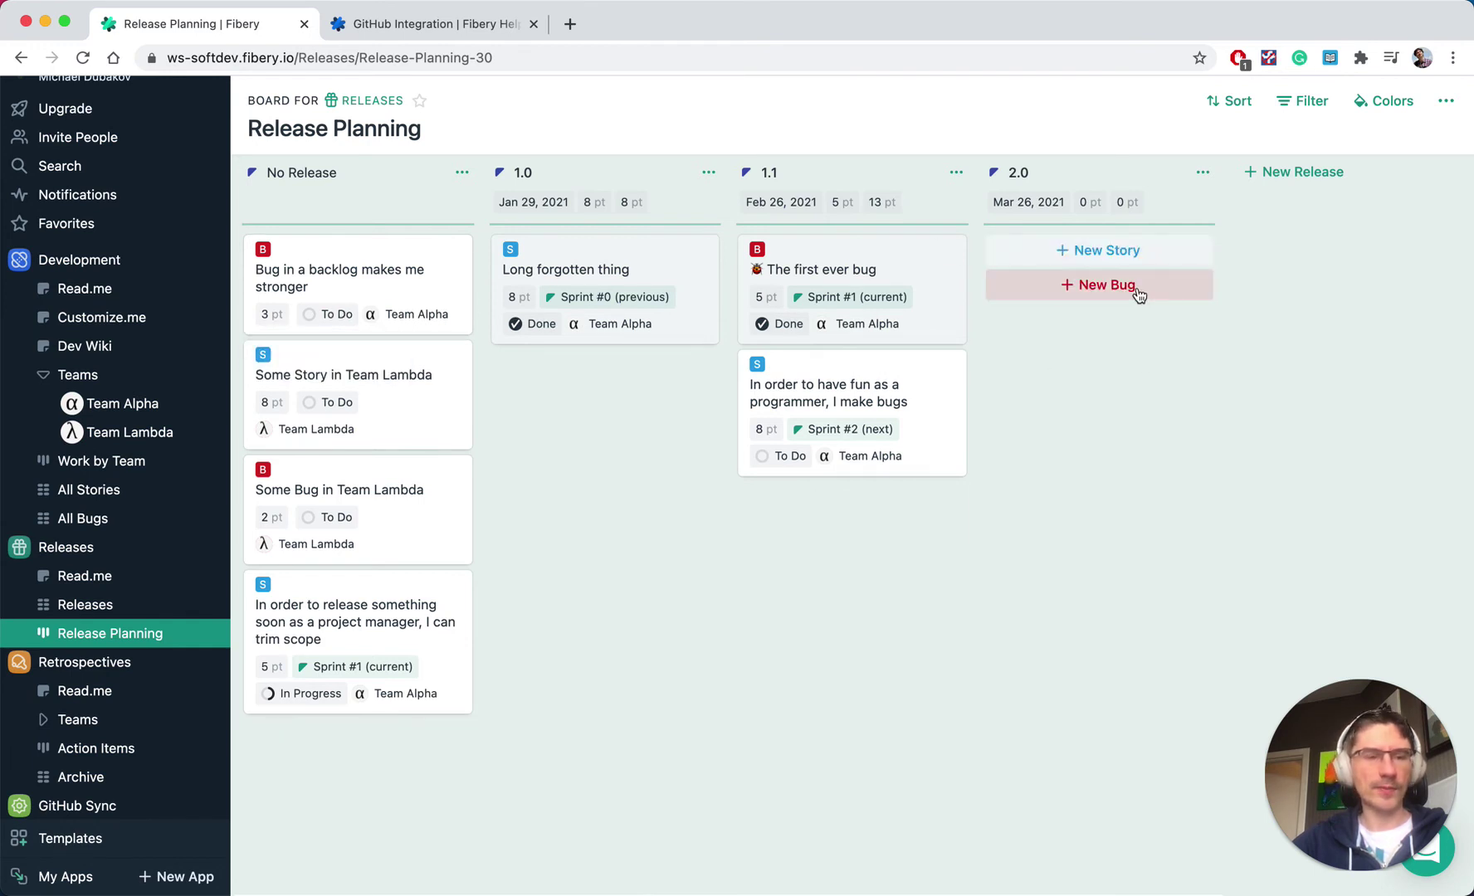
{"action": "scroll", "coordinate": [125, 683], "scroll_direction": "down", "scroll_amount": 1}
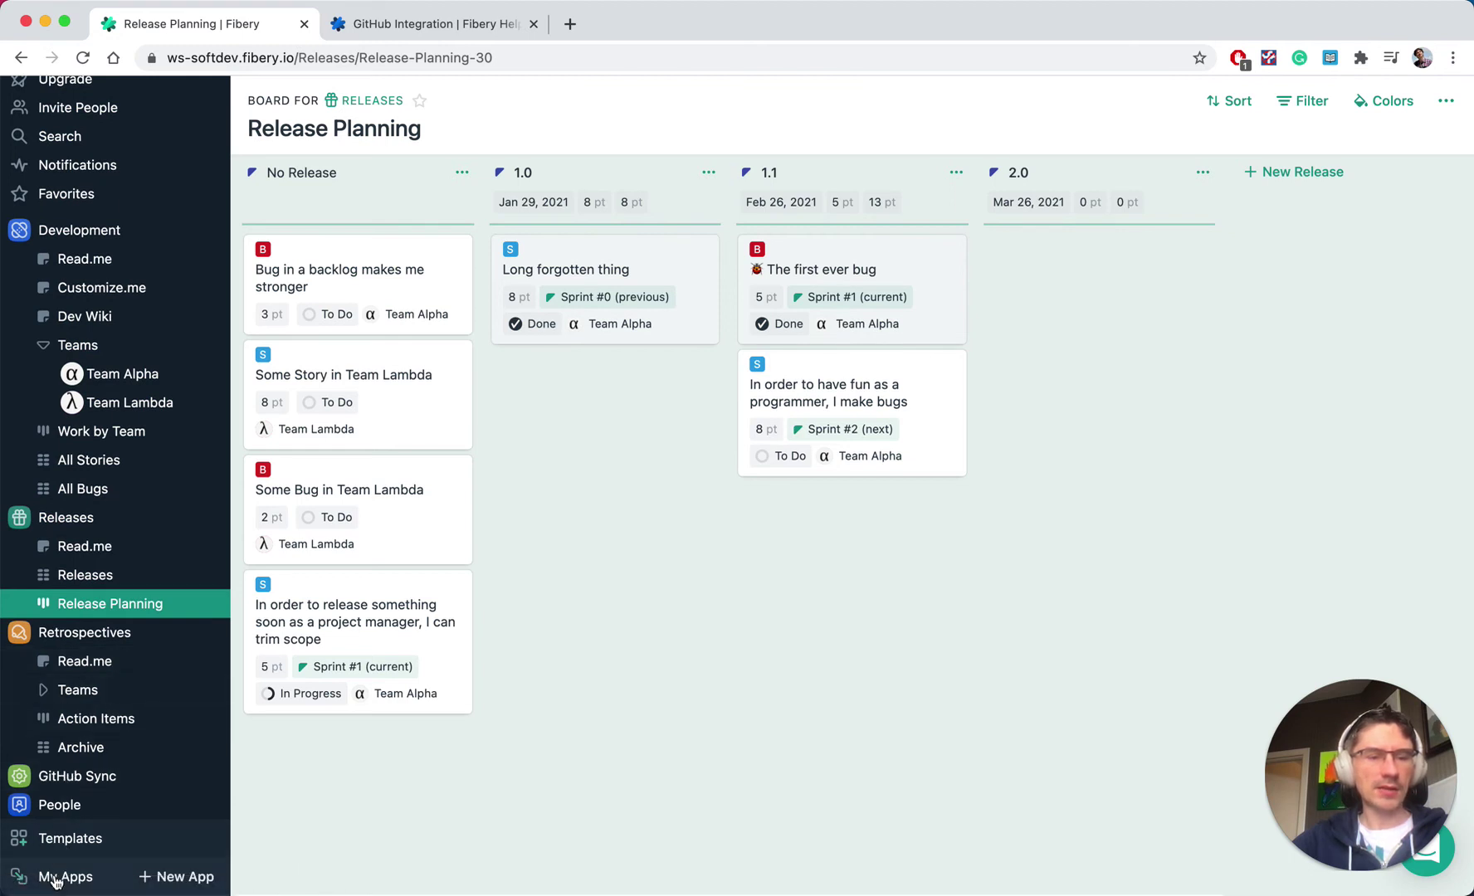
{"action": "left_click", "coordinate": [55, 878]}
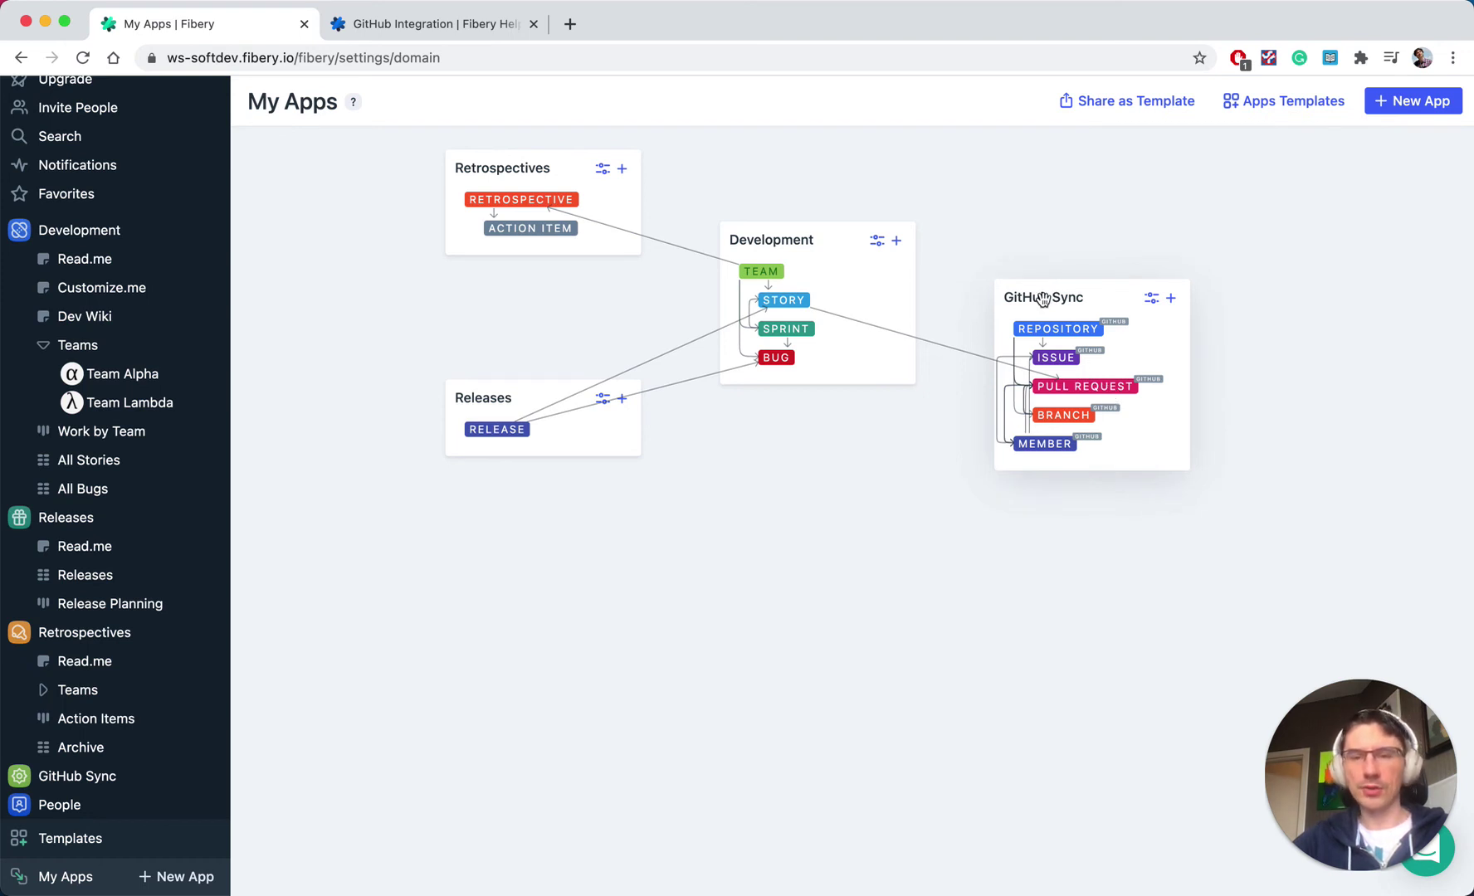
Switch to the GitHub Integration help article and read how to link Pull Requests to User Stories with a formula and an automatic rule
{"action": "left_click", "coordinate": [404, 30]}
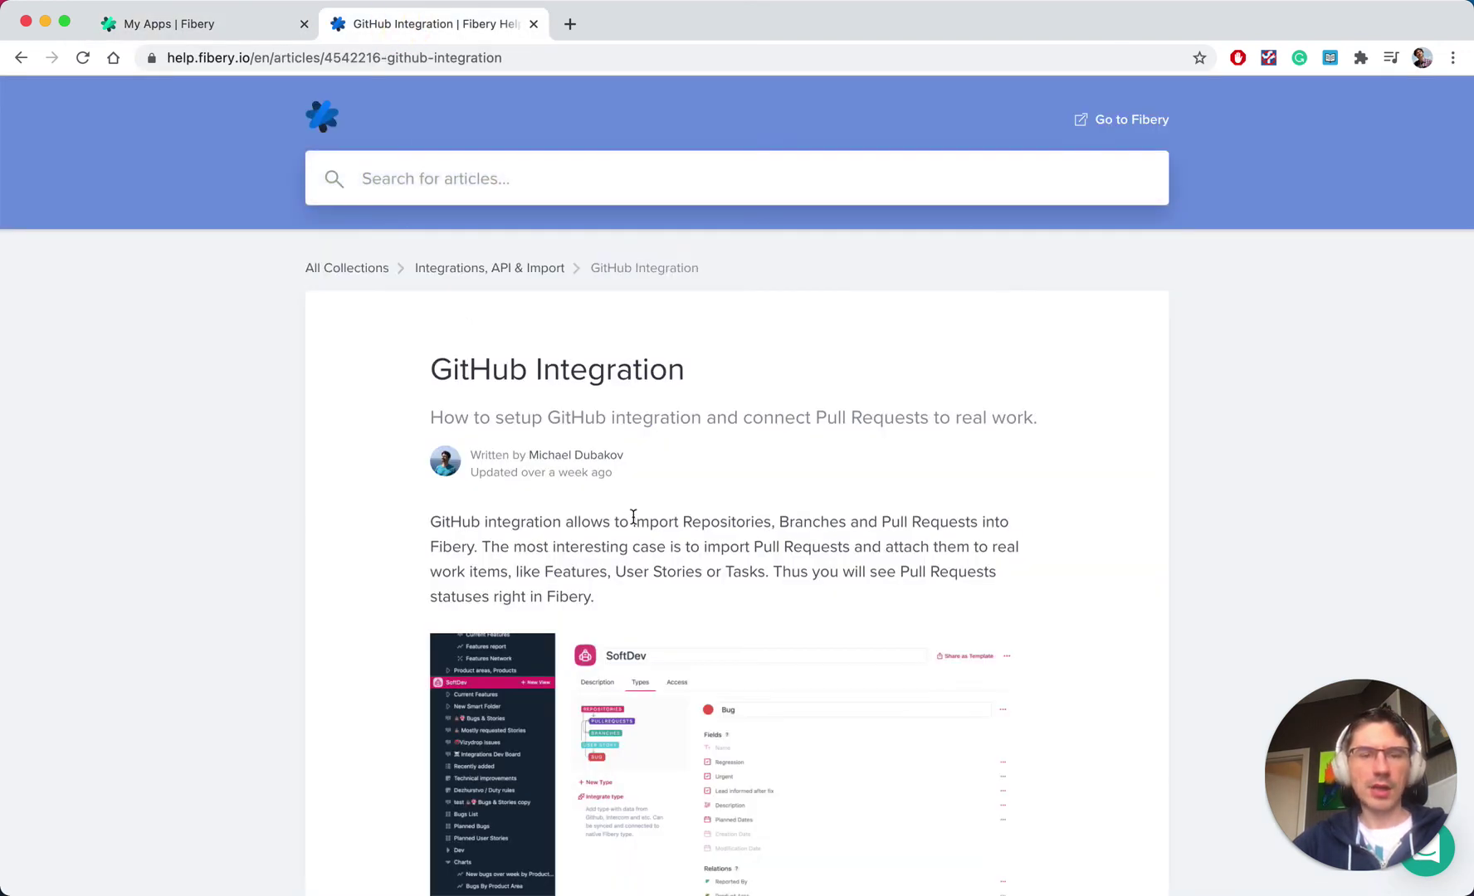
{"action": "scroll", "coordinate": [634, 518], "scroll_direction": "down", "scroll_amount": 10}
{"action": "scroll", "coordinate": [635, 522], "scroll_direction": "down", "scroll_amount": 17}
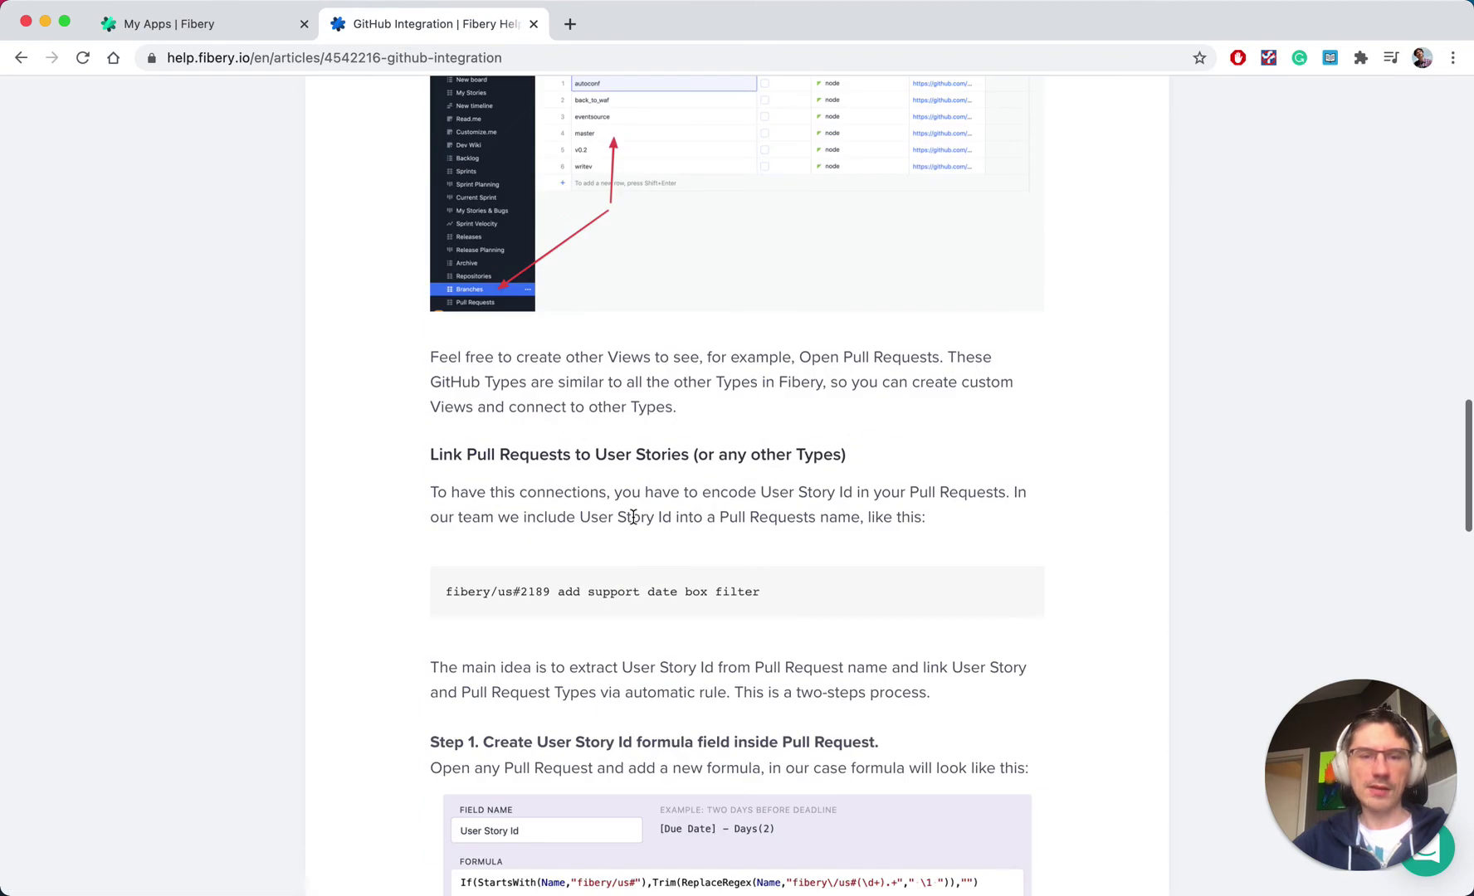
{"action": "scroll", "coordinate": [633, 516], "scroll_direction": "down", "scroll_amount": 1}
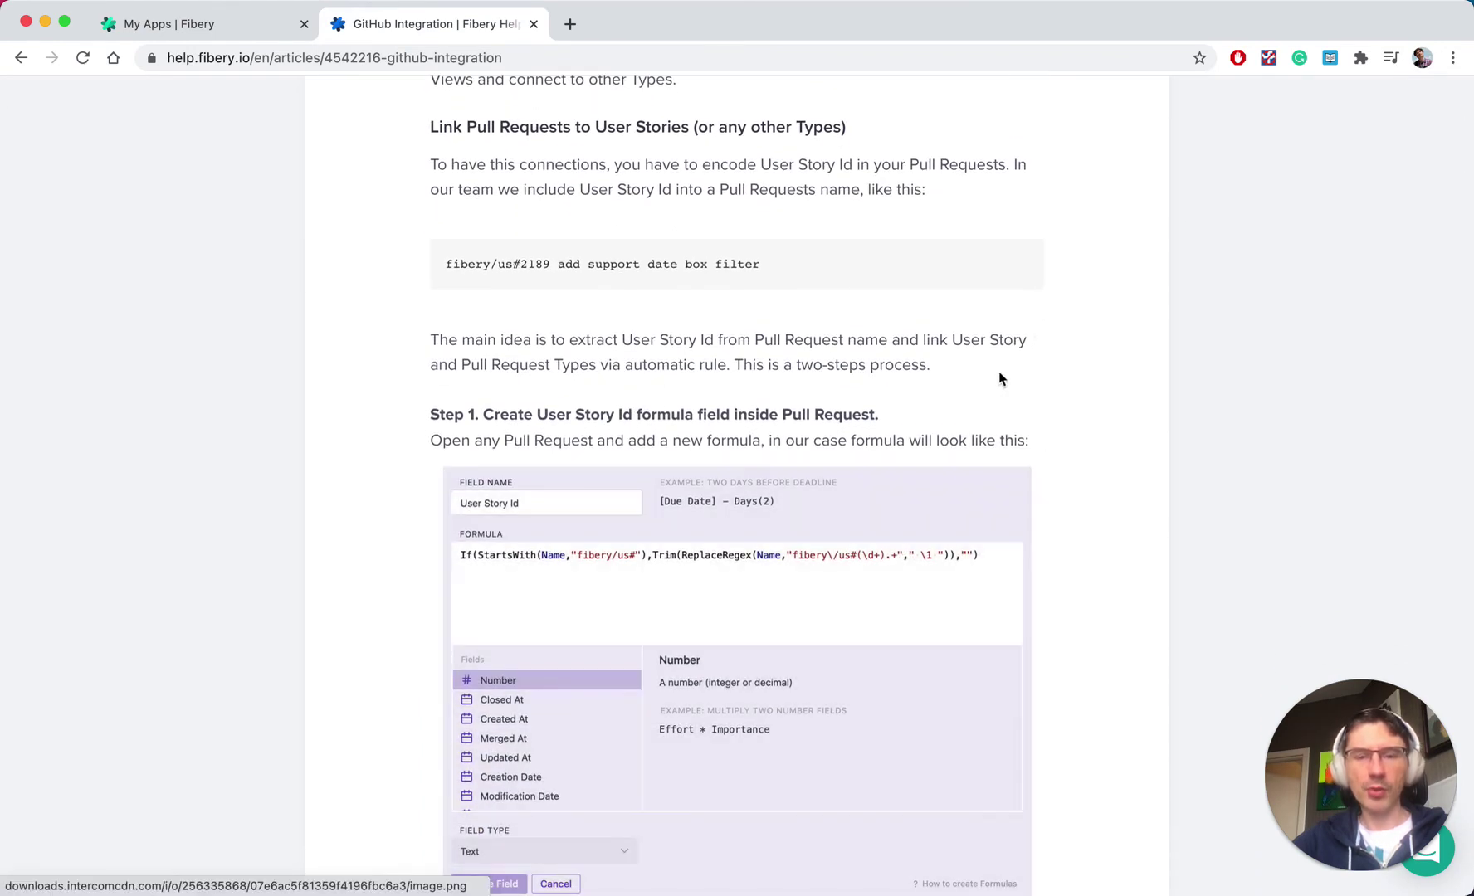
{"action": "scroll", "coordinate": [999, 374], "scroll_direction": "down", "scroll_amount": 3}
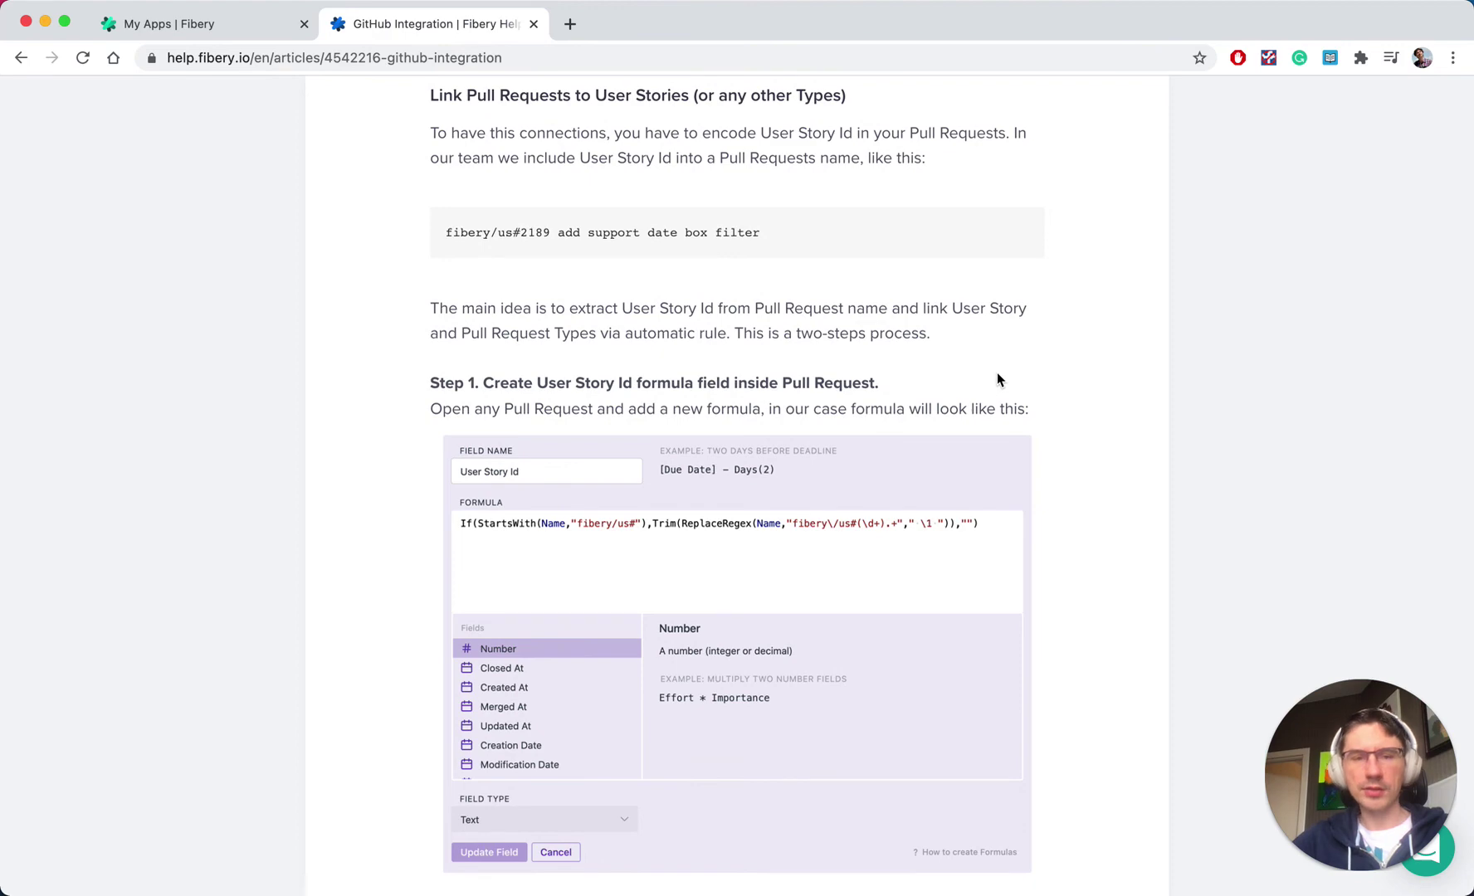
{"action": "scroll", "coordinate": [998, 373], "scroll_direction": "down", "scroll_amount": 1}
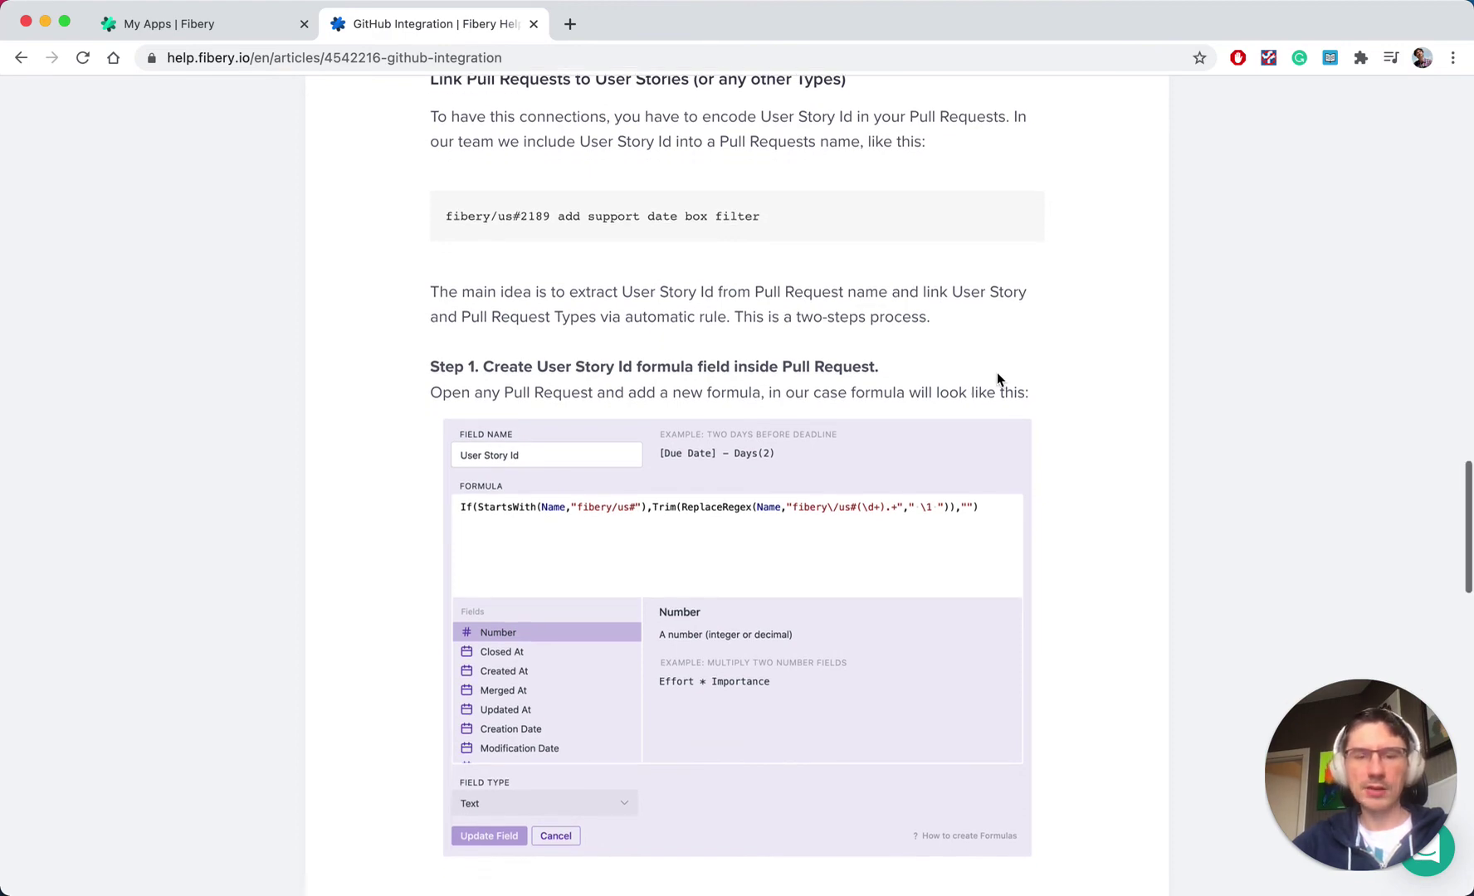
{"action": "scroll", "coordinate": [998, 379], "scroll_direction": "down", "scroll_amount": 10}
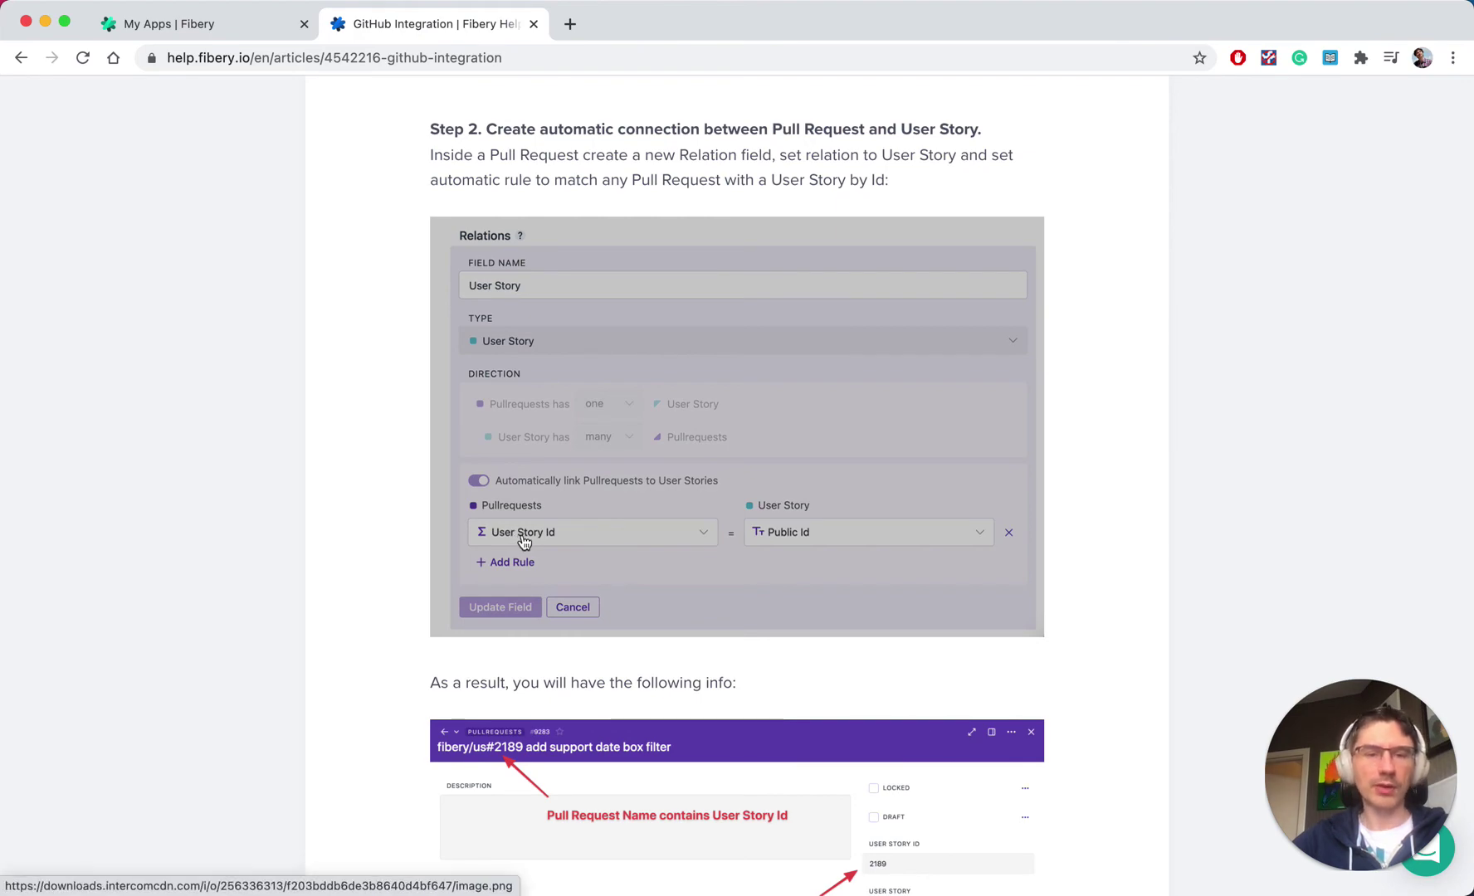
{"action": "scroll", "coordinate": [773, 585], "scroll_direction": "down", "scroll_amount": 1}
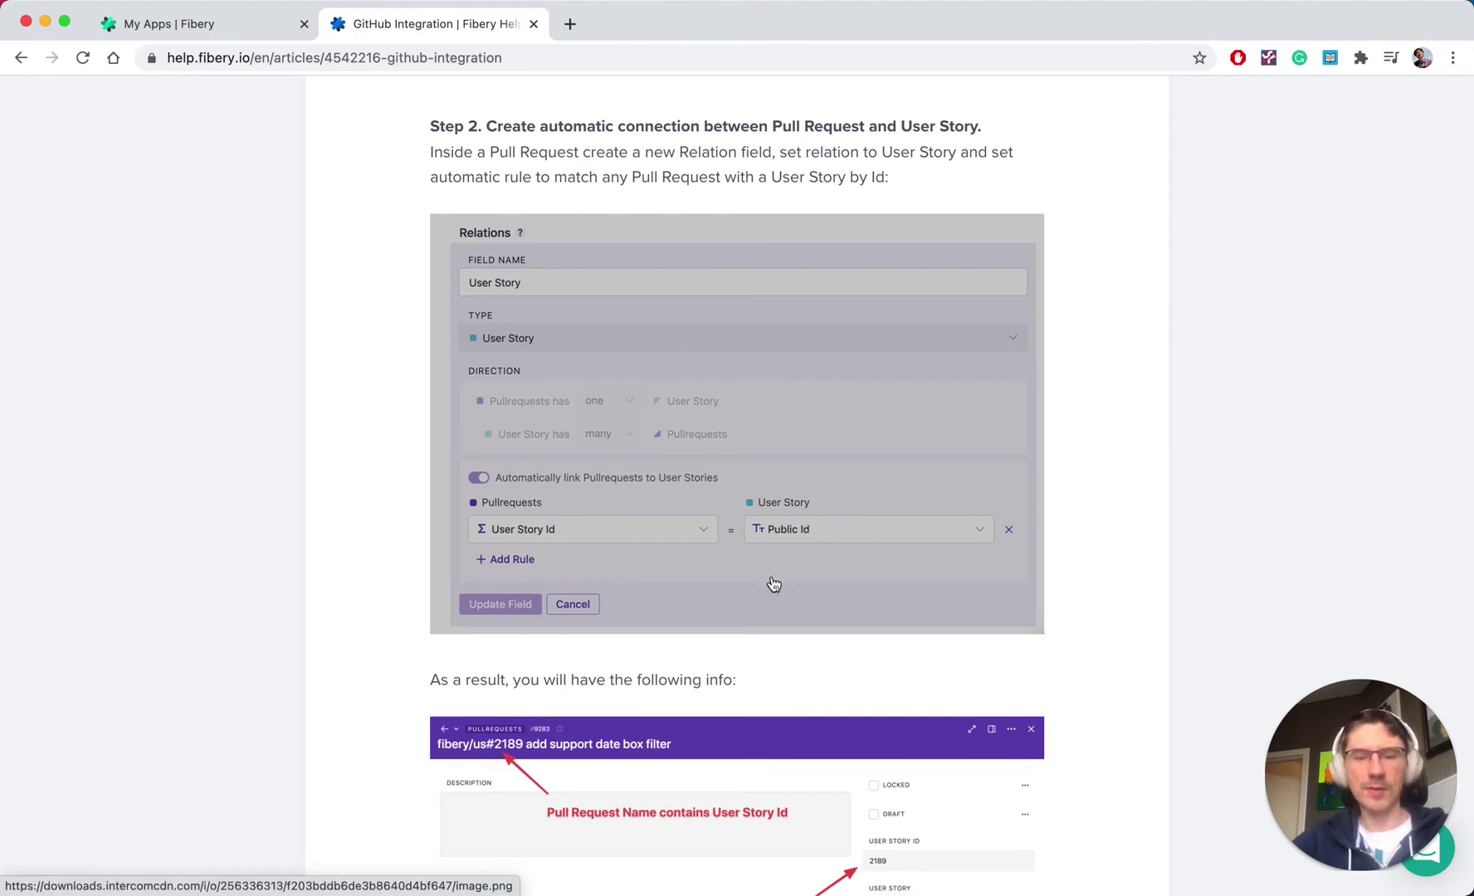
{"action": "scroll", "coordinate": [773, 585], "scroll_direction": "down", "scroll_amount": 8}
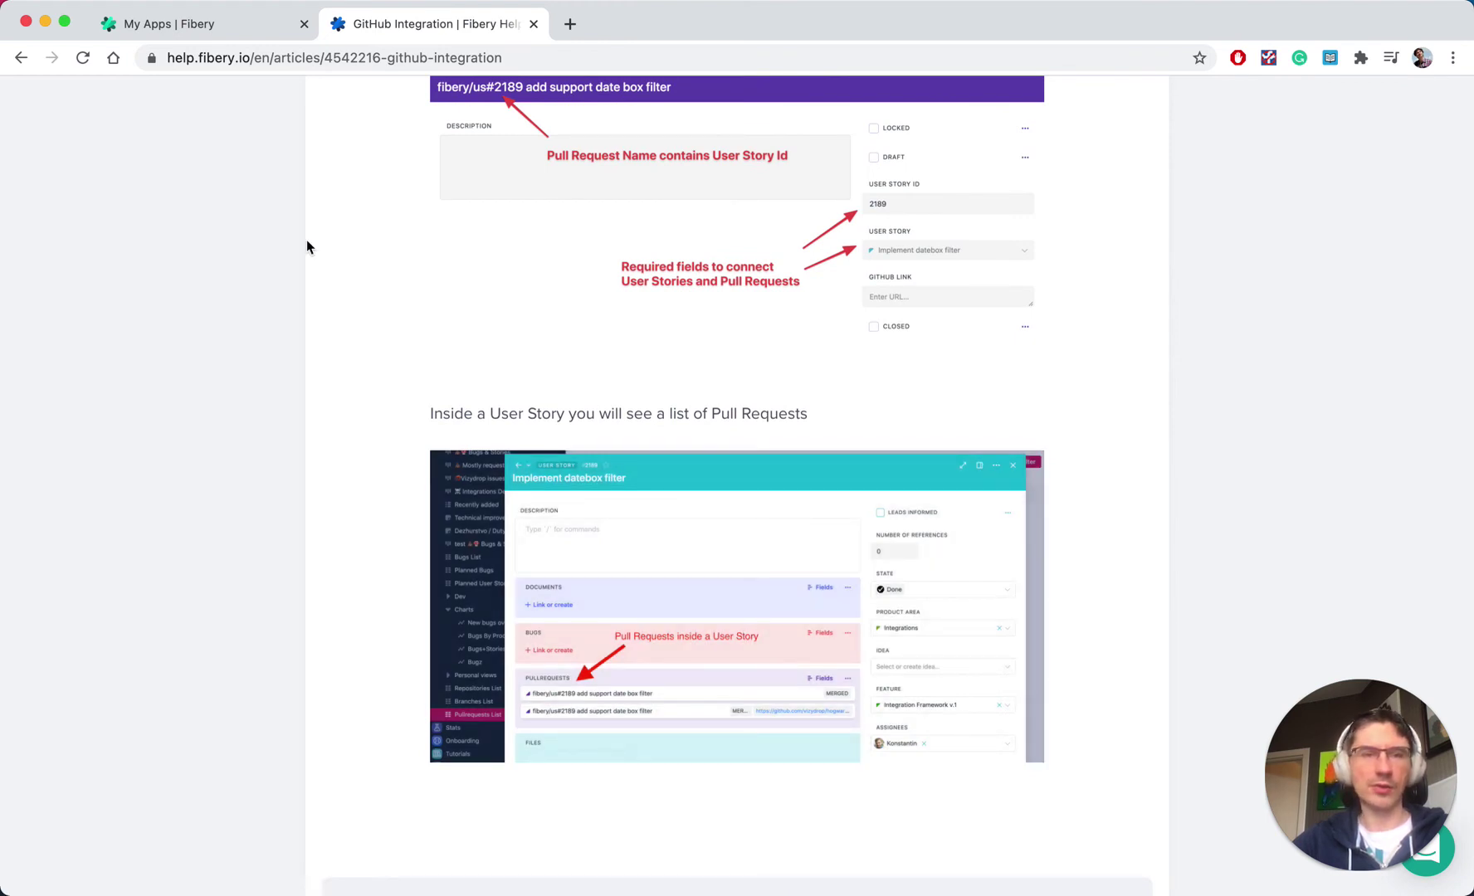
Return to the Fibery workspace's app map and examine the Sprint type's fields, relations and formulas
{"action": "left_click", "coordinate": [148, 23]}
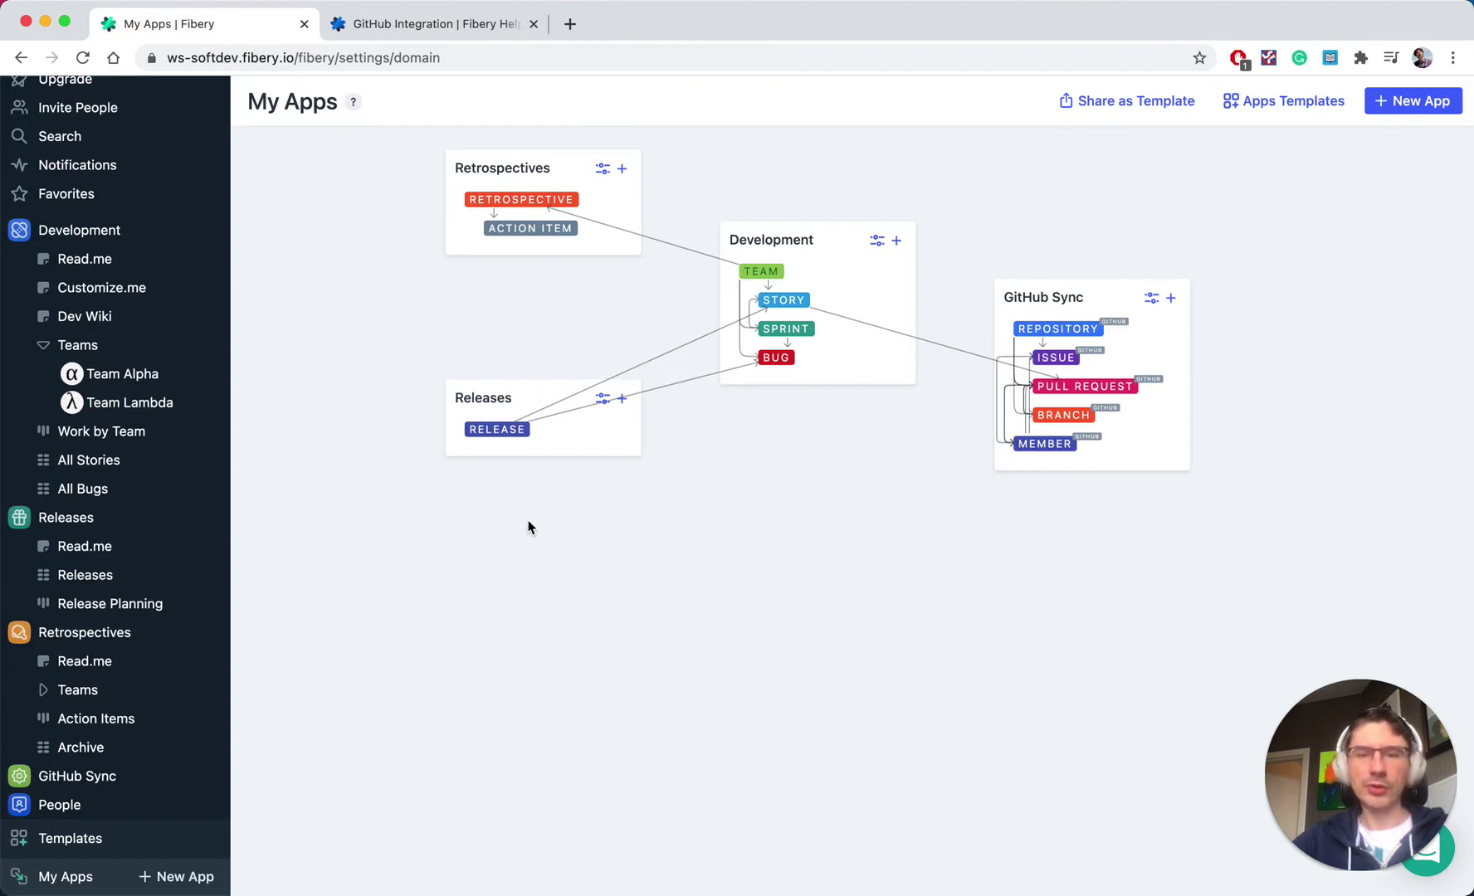
{"action": "left_click", "coordinate": [779, 330]}
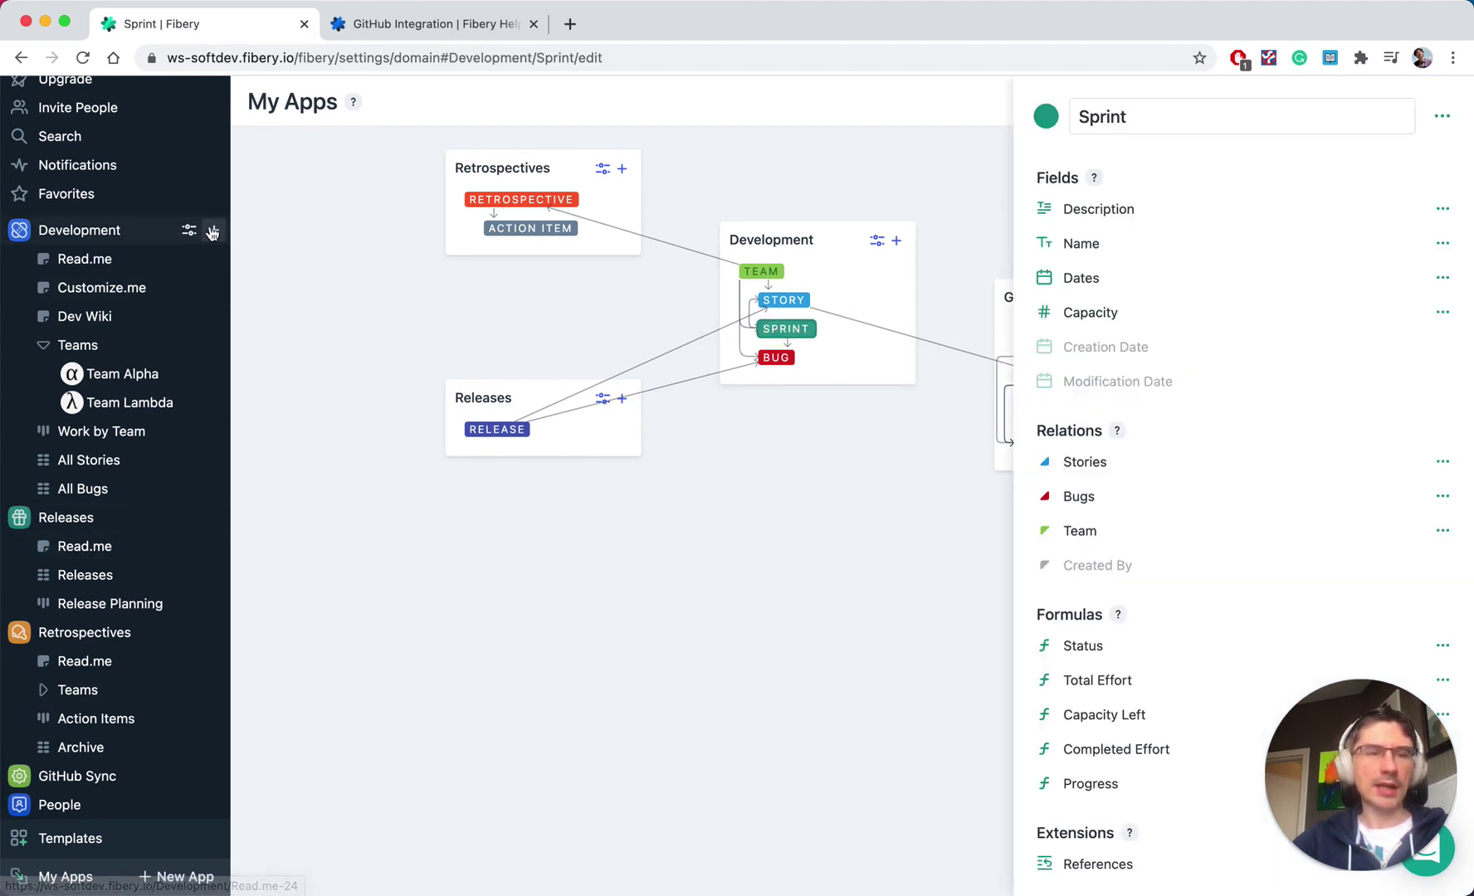
Create a board in the Development app with Stories and Bugs as cards and State as columns
{"action": "left_click", "coordinate": [215, 231]}
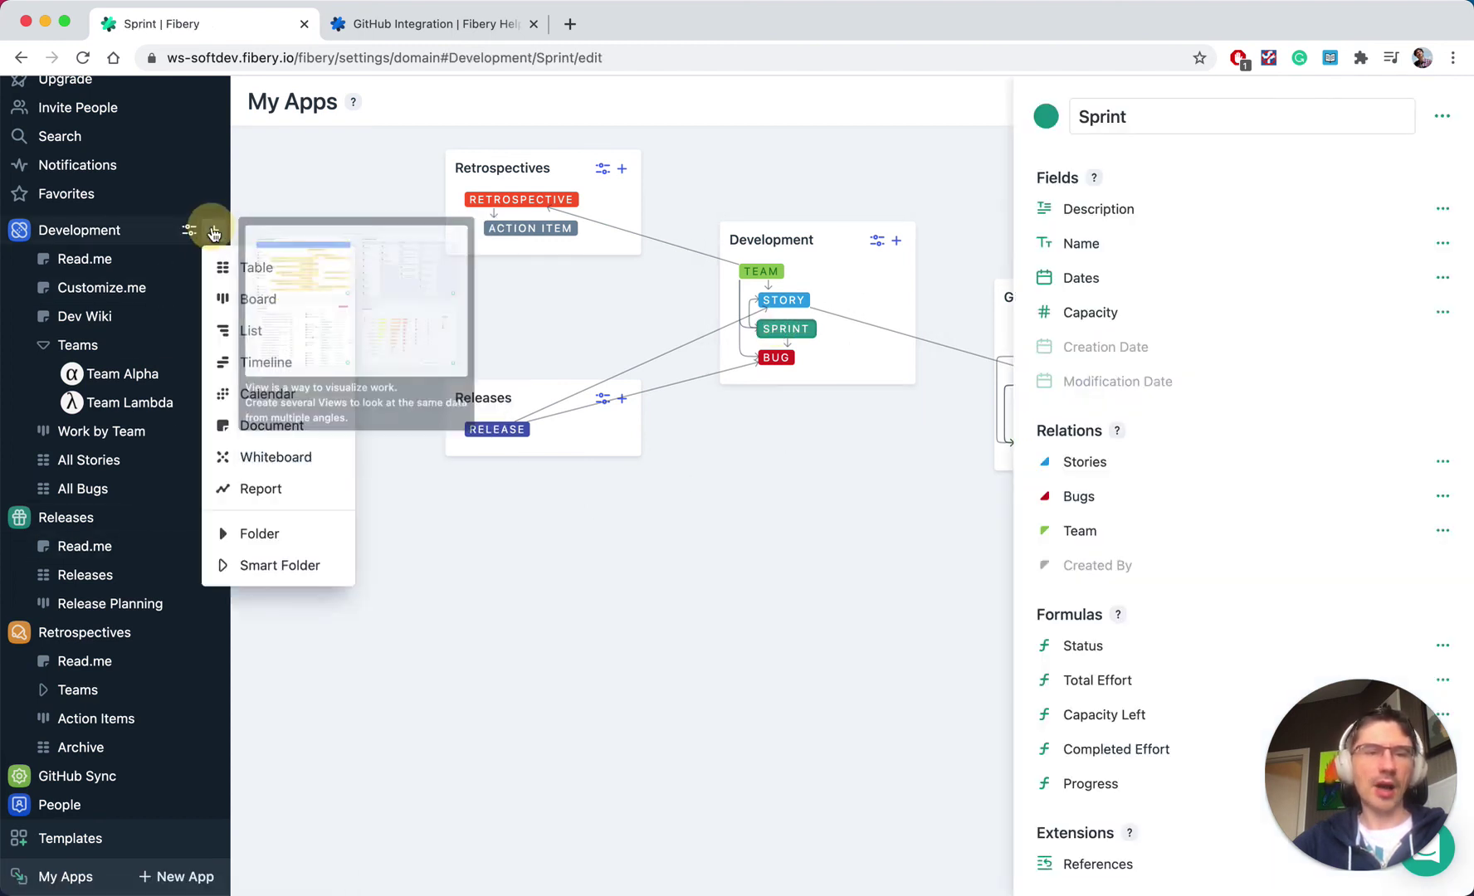
{"action": "left_click", "coordinate": [267, 299]}
{"action": "left_click", "coordinate": [1082, 190]}
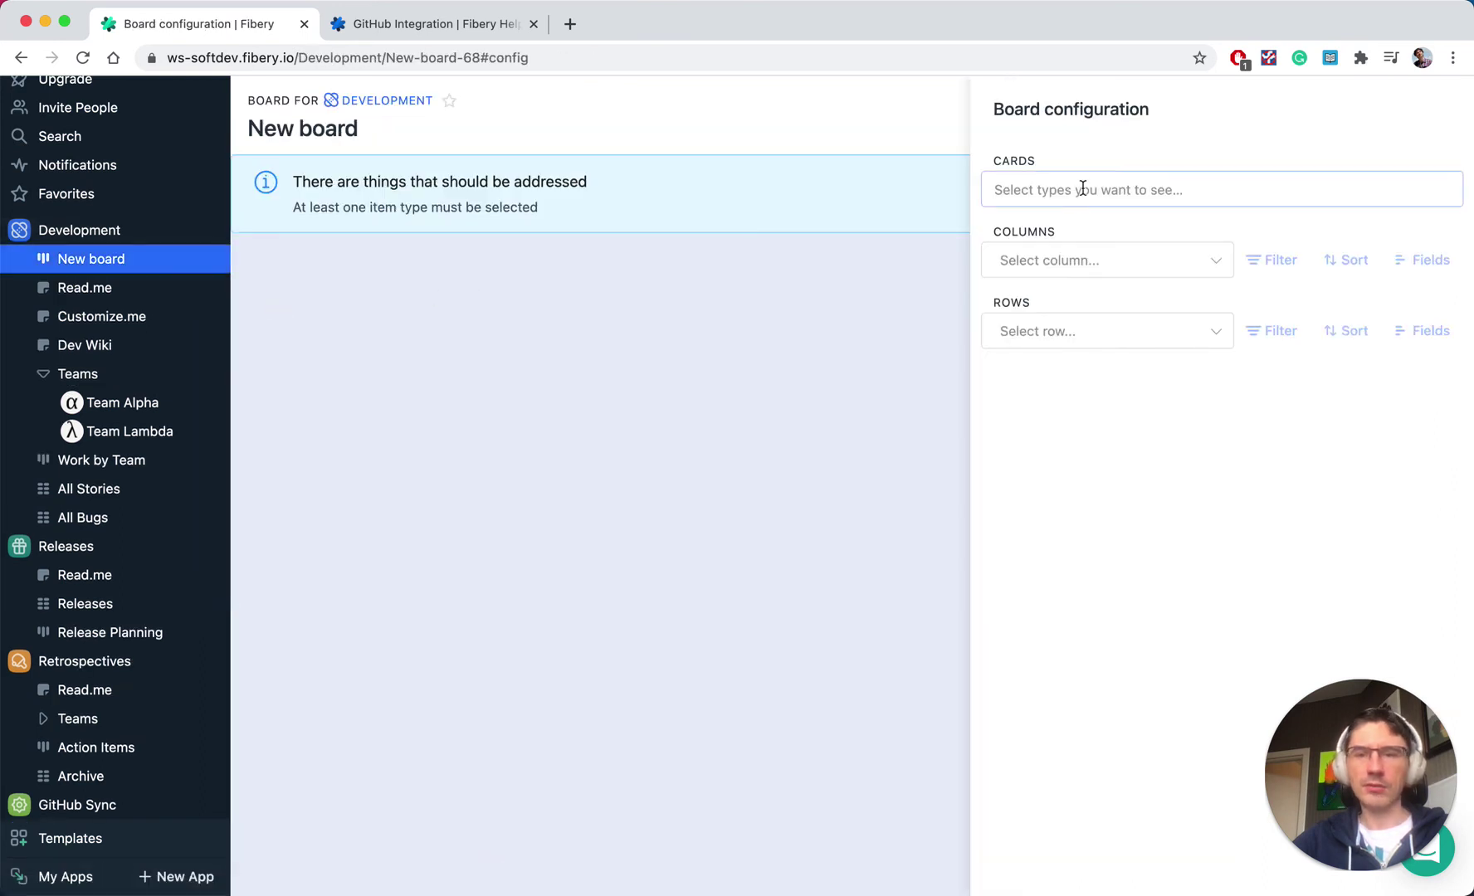
{"action": "left_click", "coordinate": [1055, 290]}
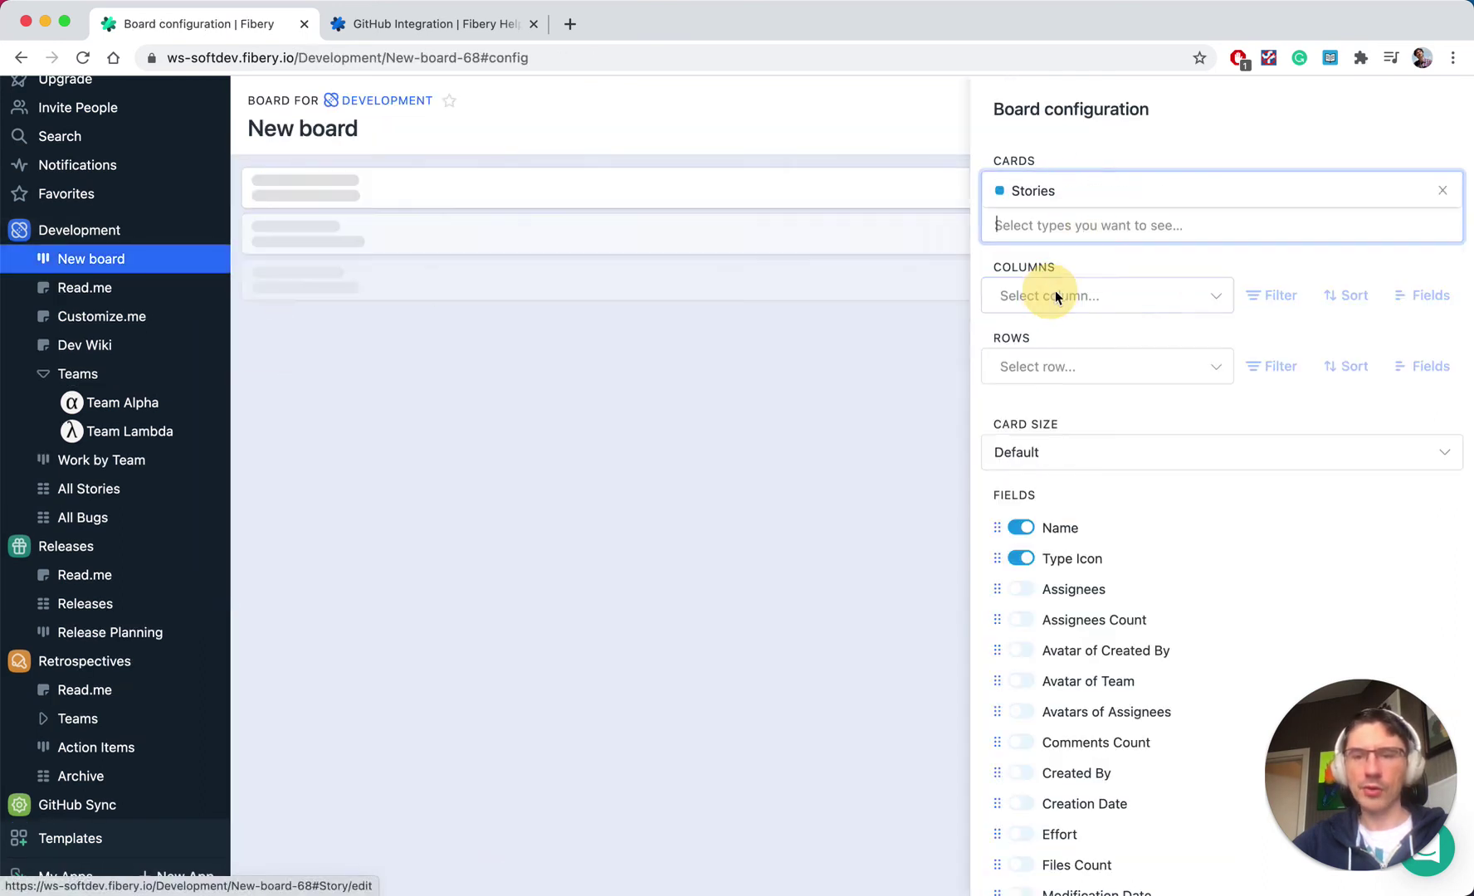
{"action": "left_click", "coordinate": [1069, 231]}
{"action": "left_click", "coordinate": [1026, 352]}
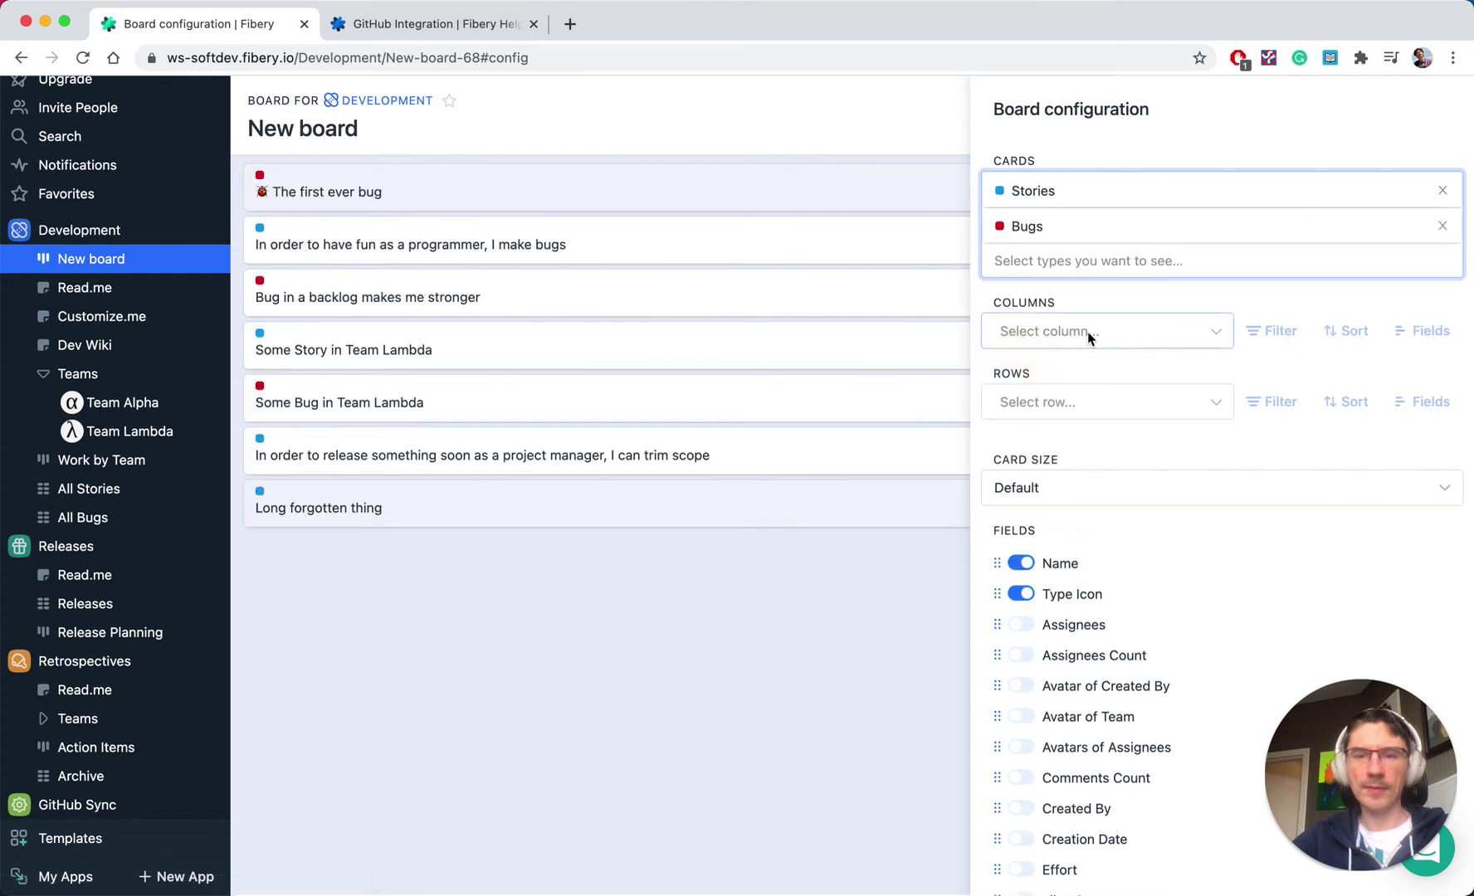
{"action": "left_click", "coordinate": [1088, 332]}
{"action": "left_click", "coordinate": [1043, 528]}
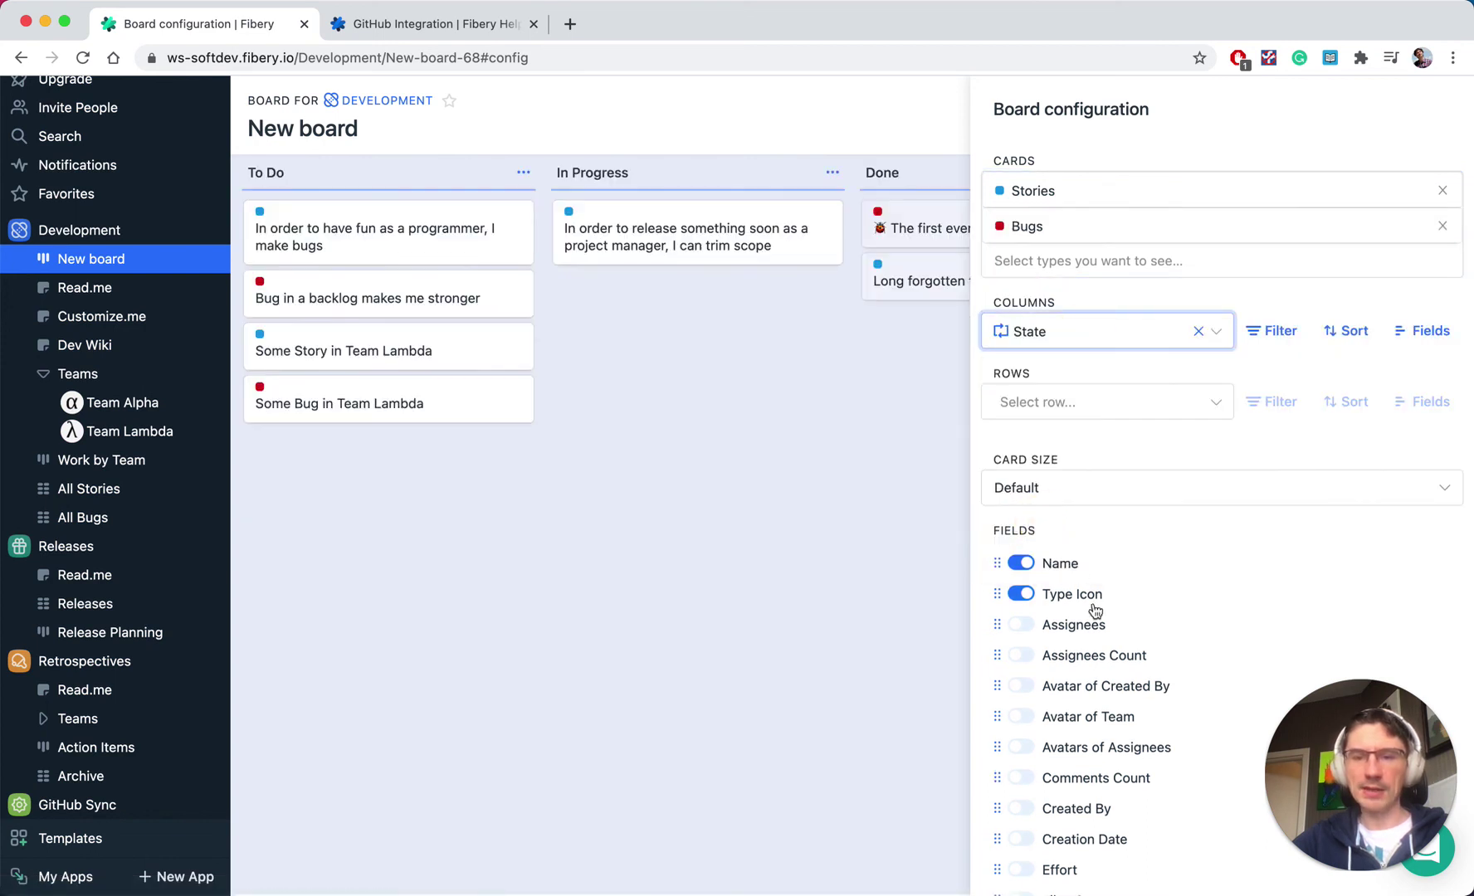
Show the Avatar of Team and Effort fields on the new board's cards and close the board configuration
{"action": "scroll", "coordinate": [1091, 610], "scroll_direction": "down", "scroll_amount": 3}
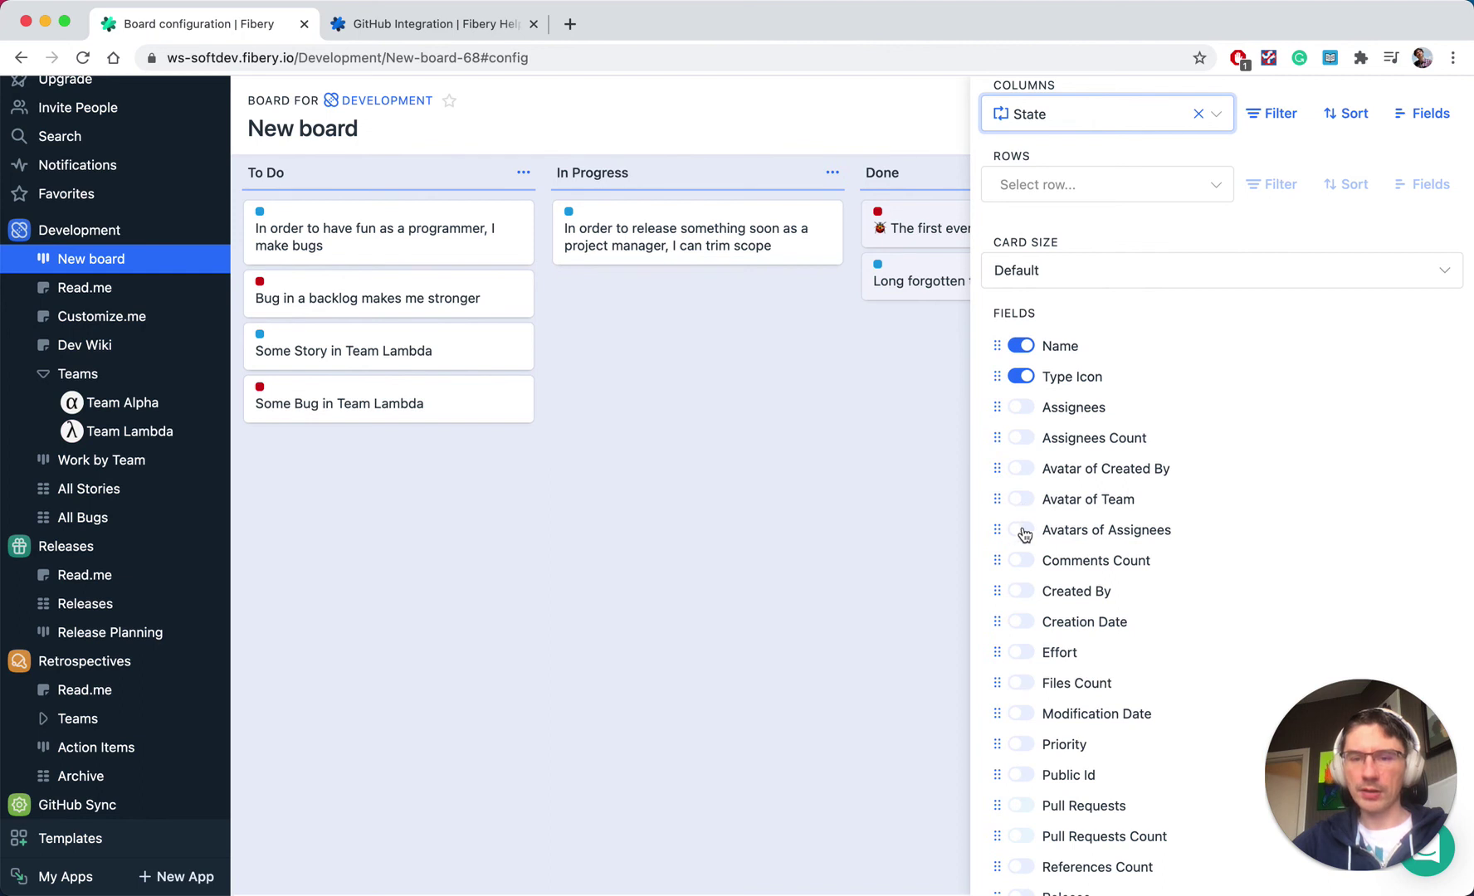
{"action": "left_click", "coordinate": [1023, 501]}
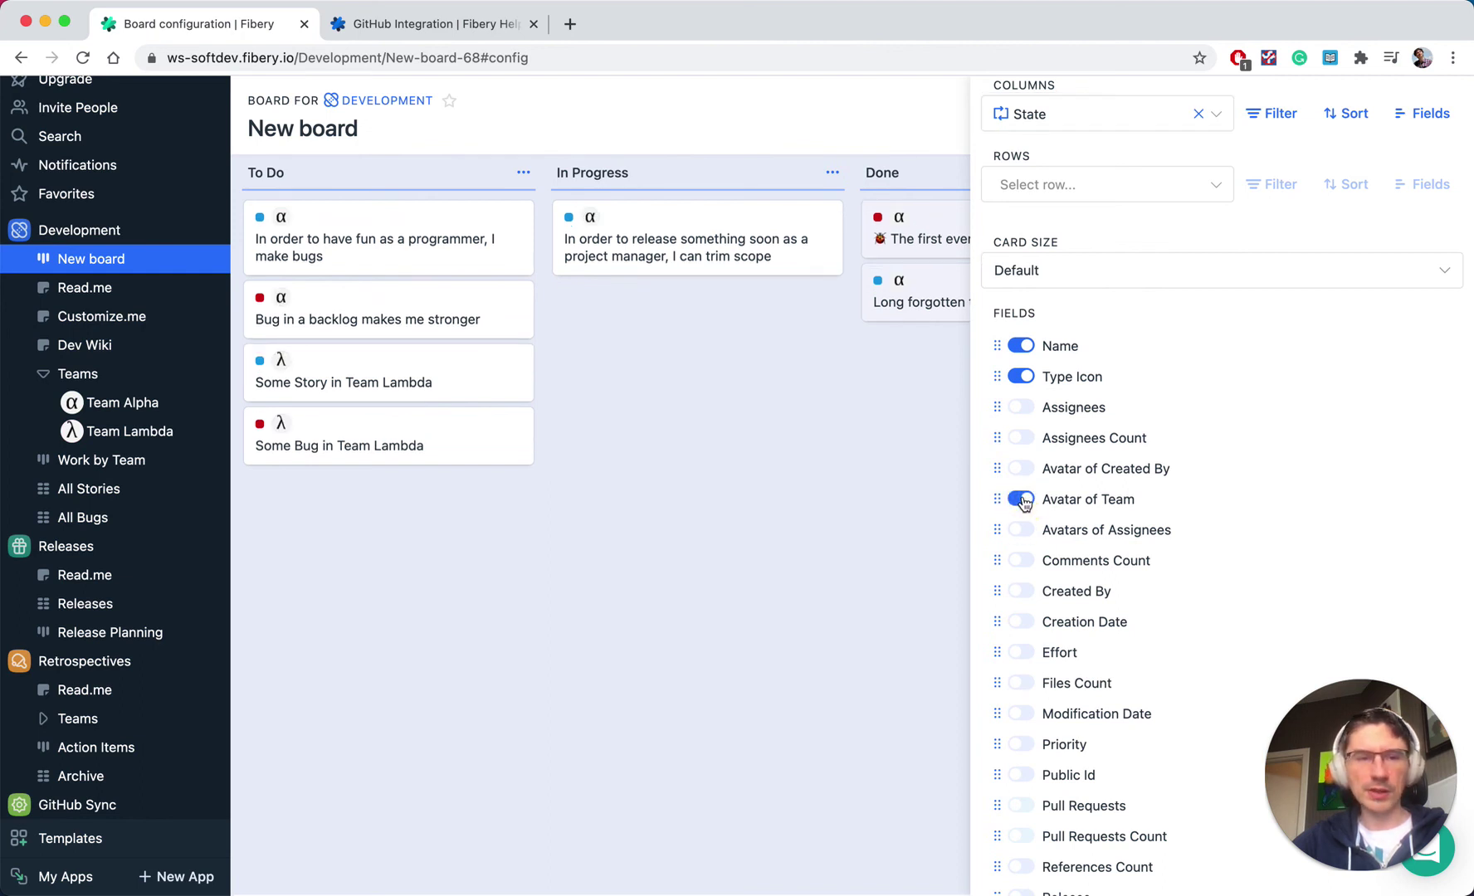
{"action": "scroll", "coordinate": [1026, 584], "scroll_direction": "down", "scroll_amount": 1}
{"action": "left_click", "coordinate": [1026, 584]}
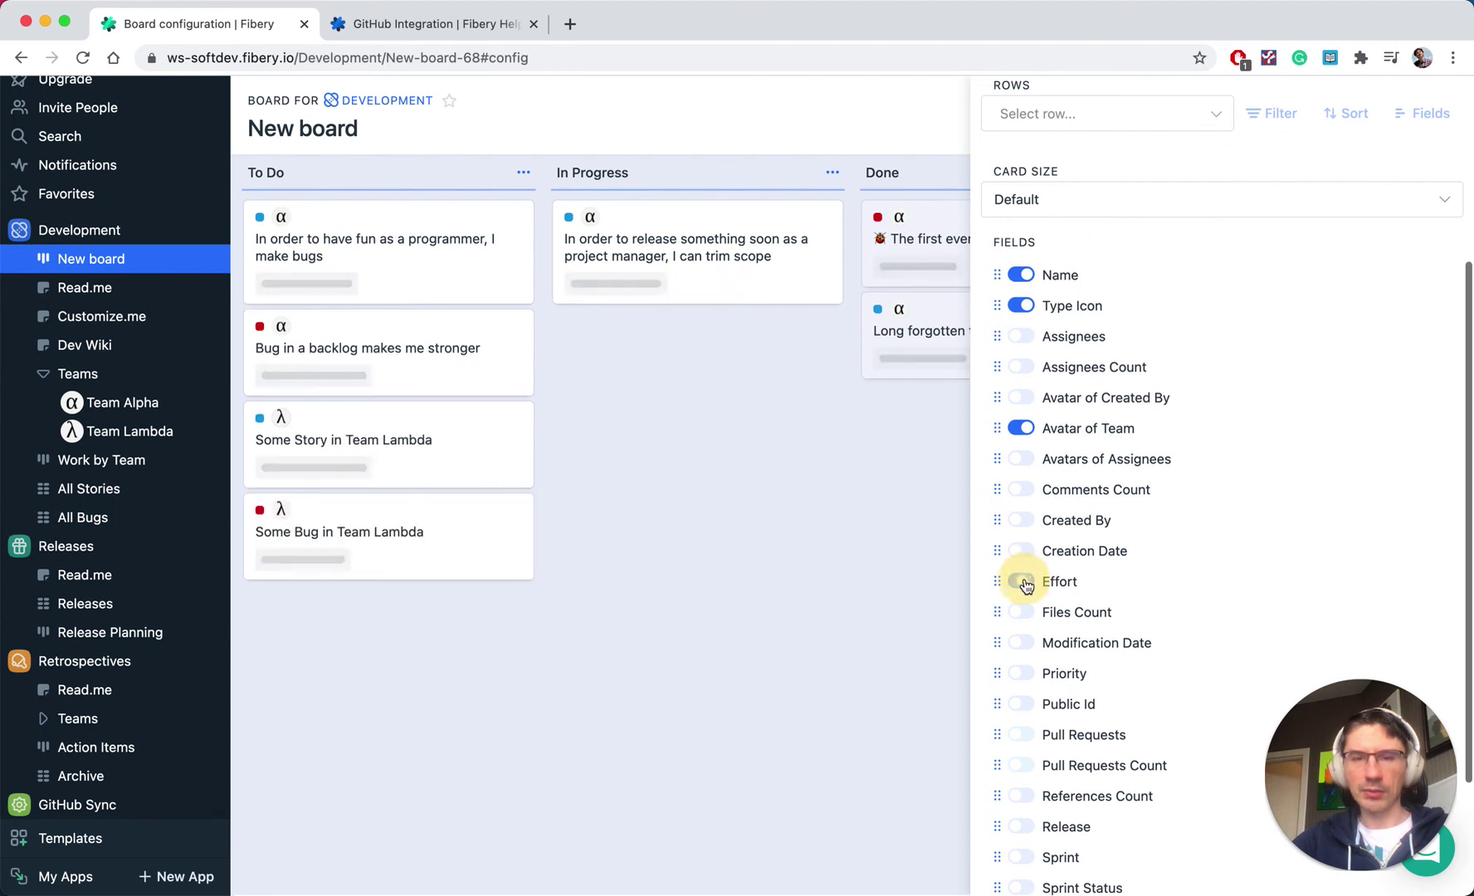
{"action": "left_click", "coordinate": [809, 108]}
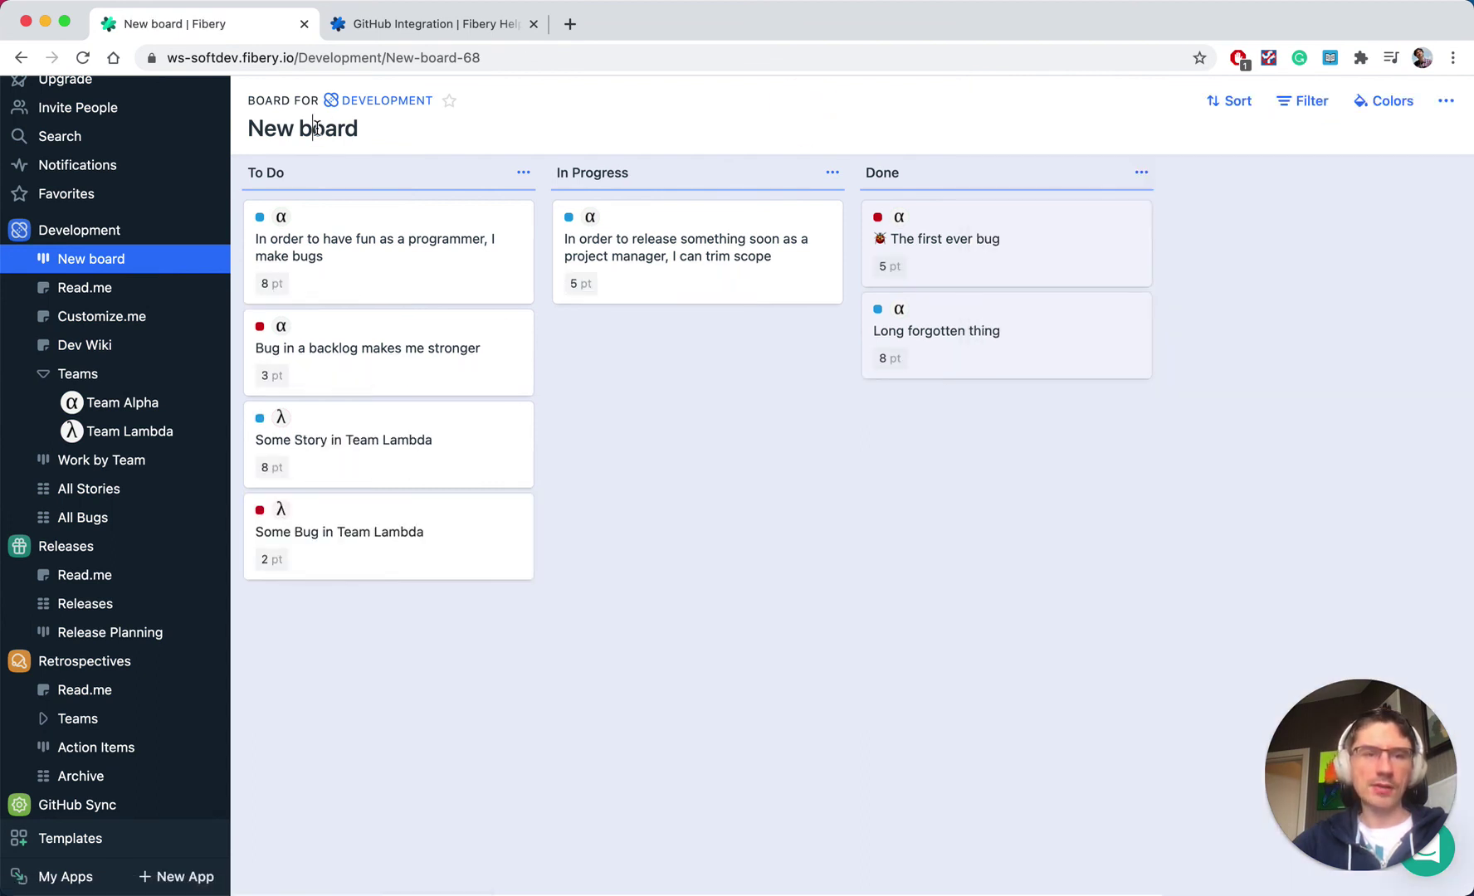
Rename the new board as Kanban board
{"action": "left_click_drag", "start_coordinate": [359, 129], "coordinate": [248, 129]}
{"action": "double_click", "coordinate": [278, 131]}
{"action": "type", "text": "Kanban"}
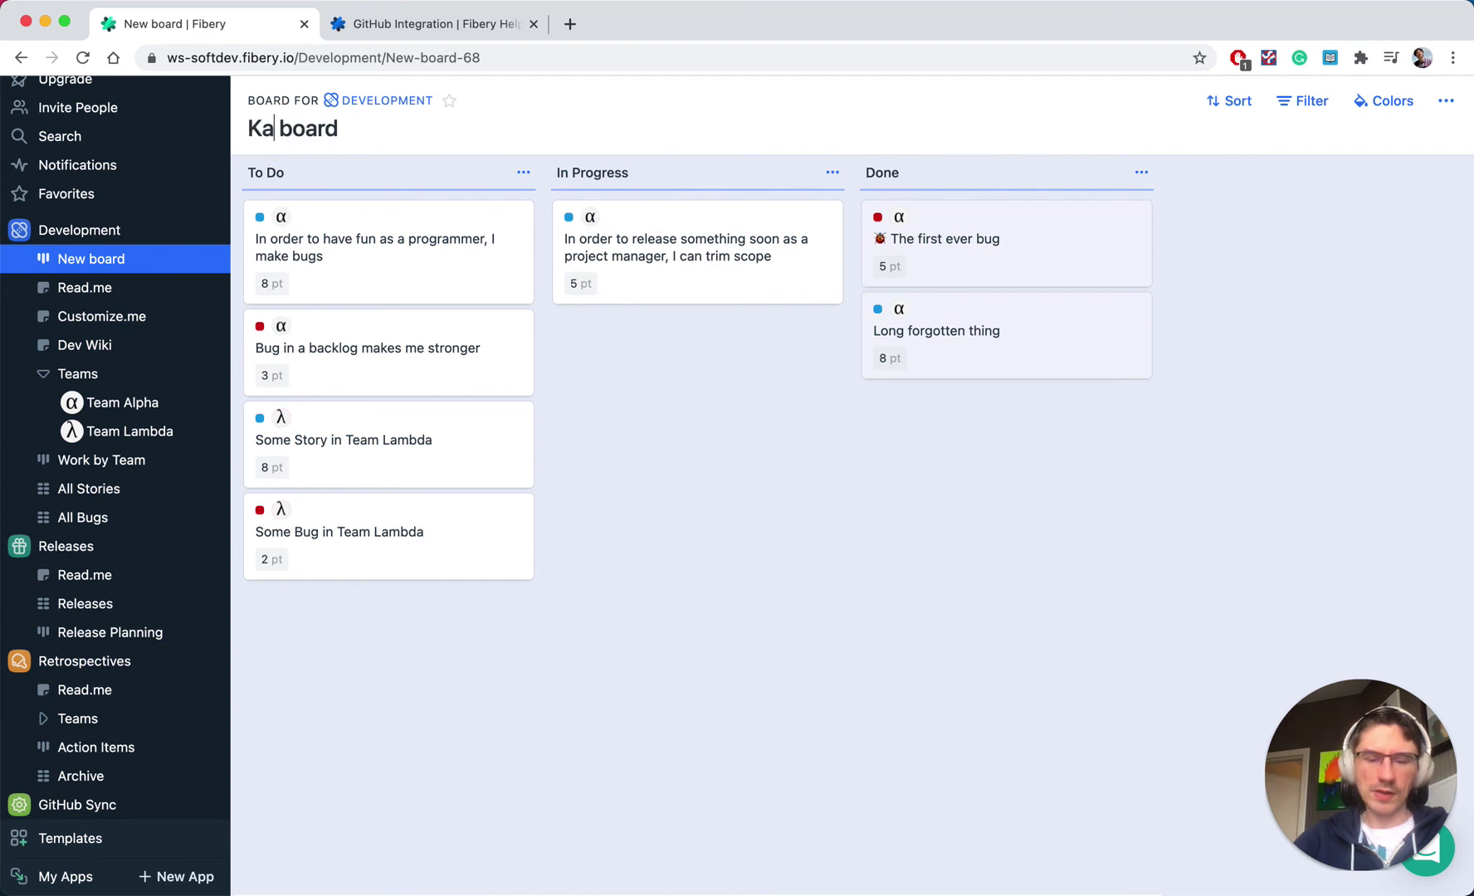
{"action": "left_click", "coordinate": [434, 153]}
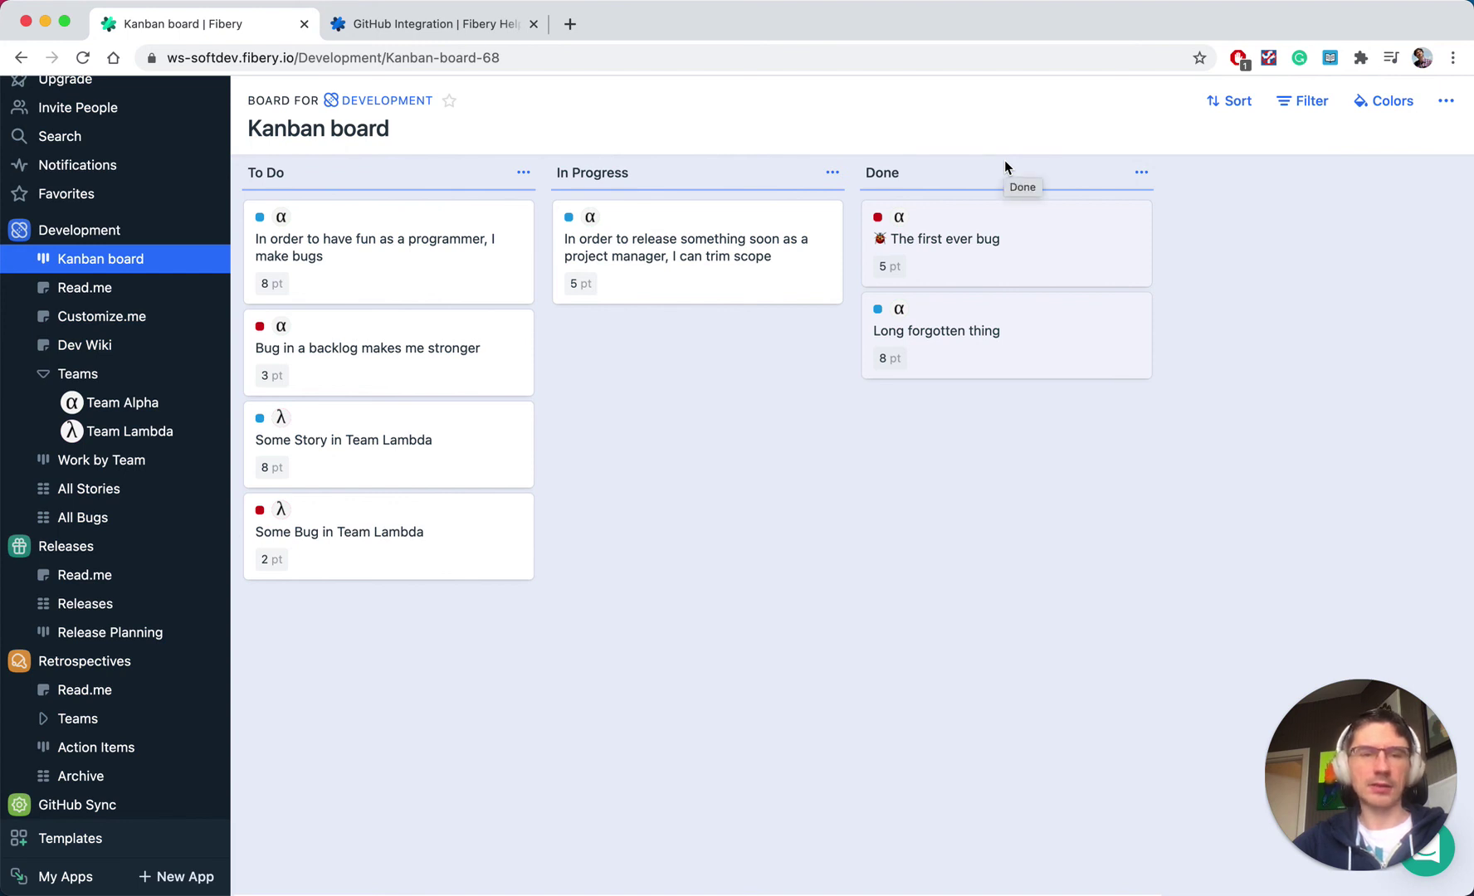
Examine the State choices and field settings in the story "In order to have fun as a programmer, I make bugs", leaving them unedited
{"action": "left_click", "coordinate": [440, 253]}
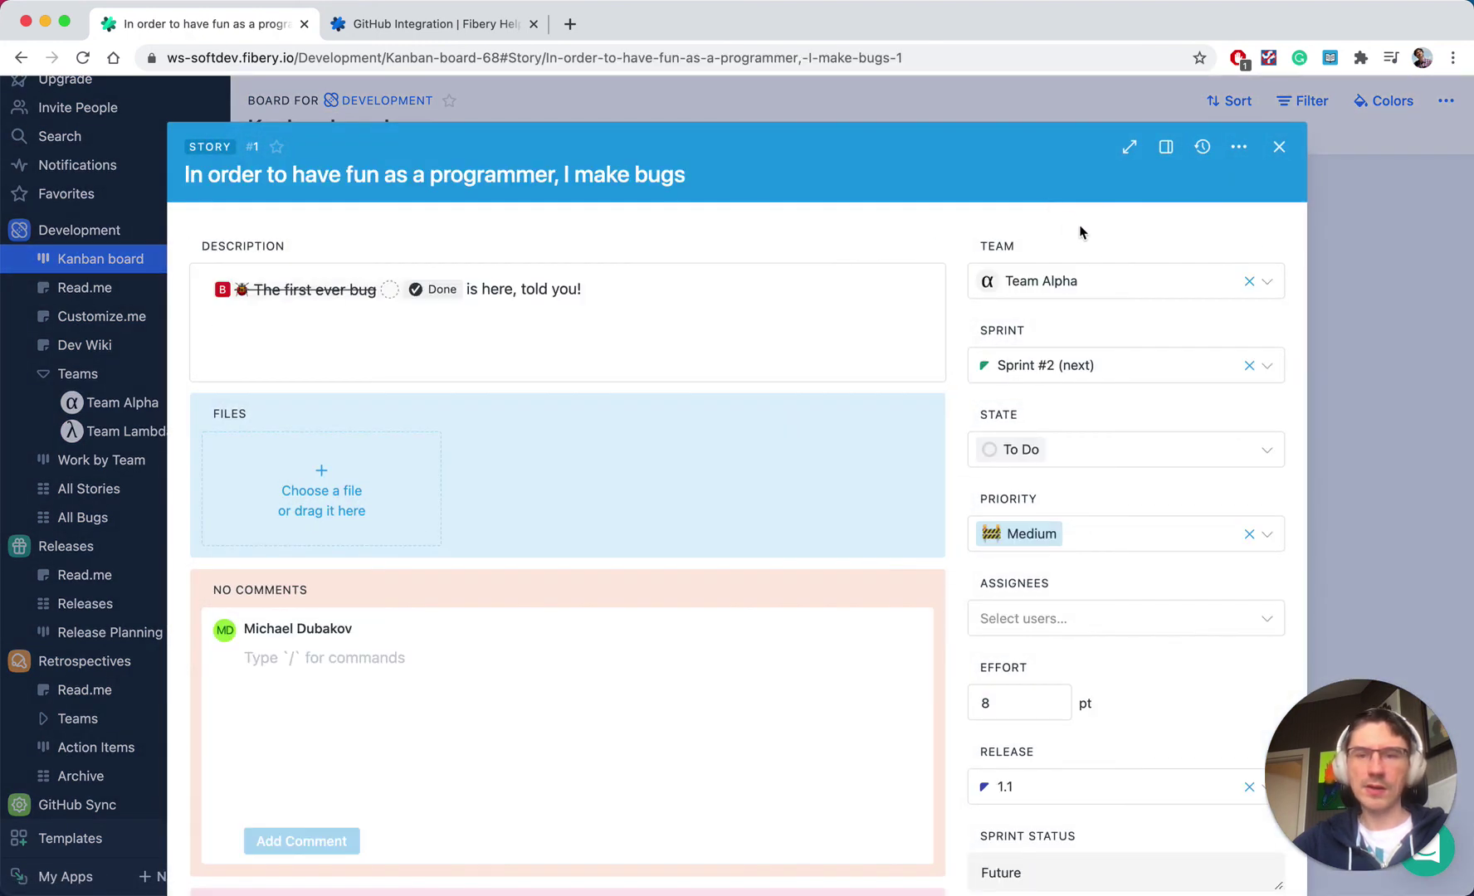
{"action": "left_click", "coordinate": [1081, 451]}
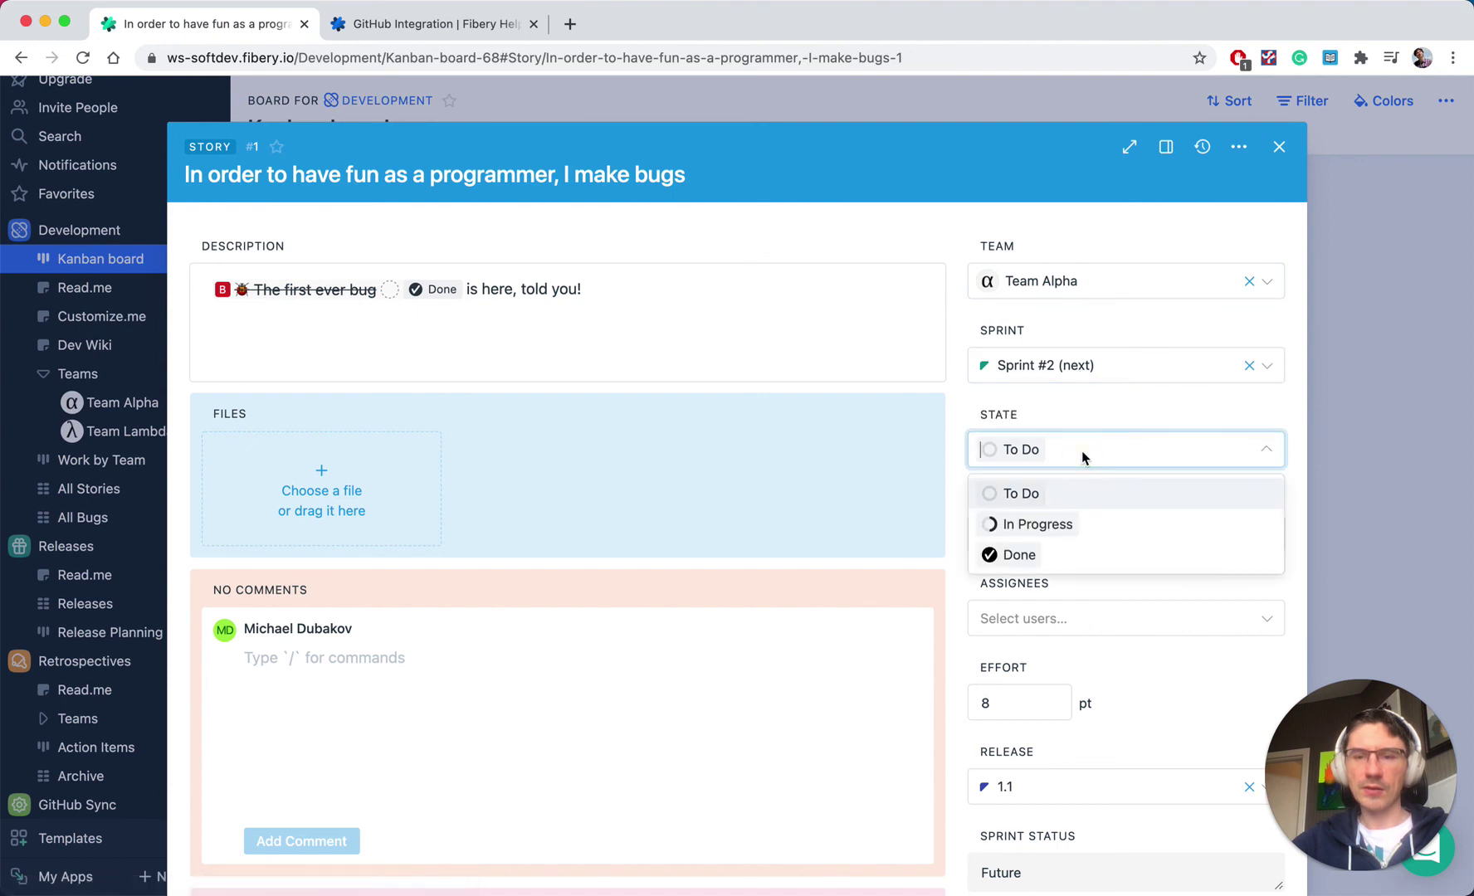
{"action": "left_click", "coordinate": [1267, 415]}
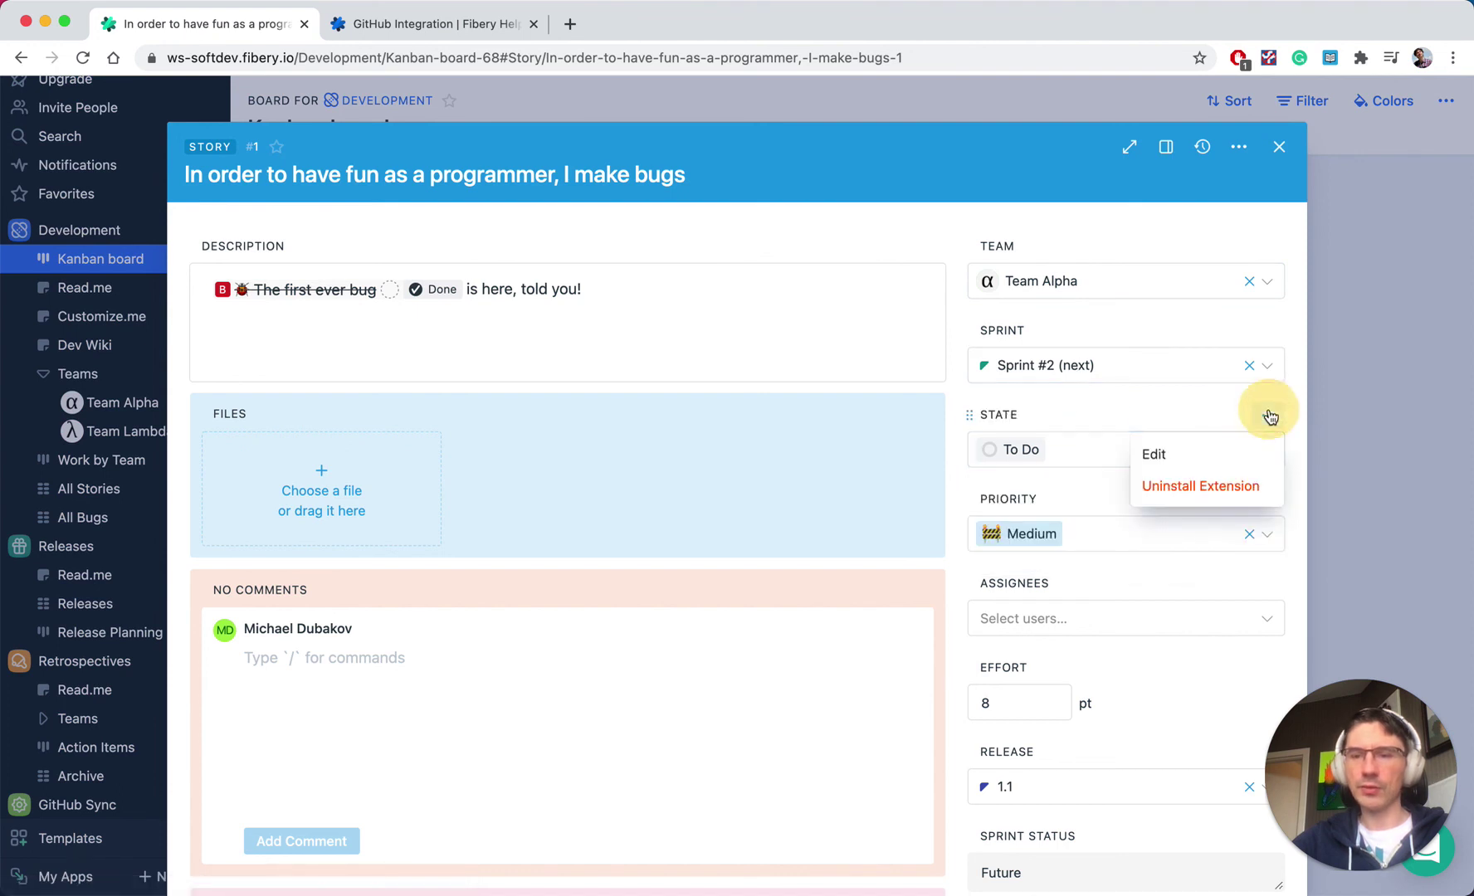
{"action": "left_click", "coordinate": [1184, 457]}
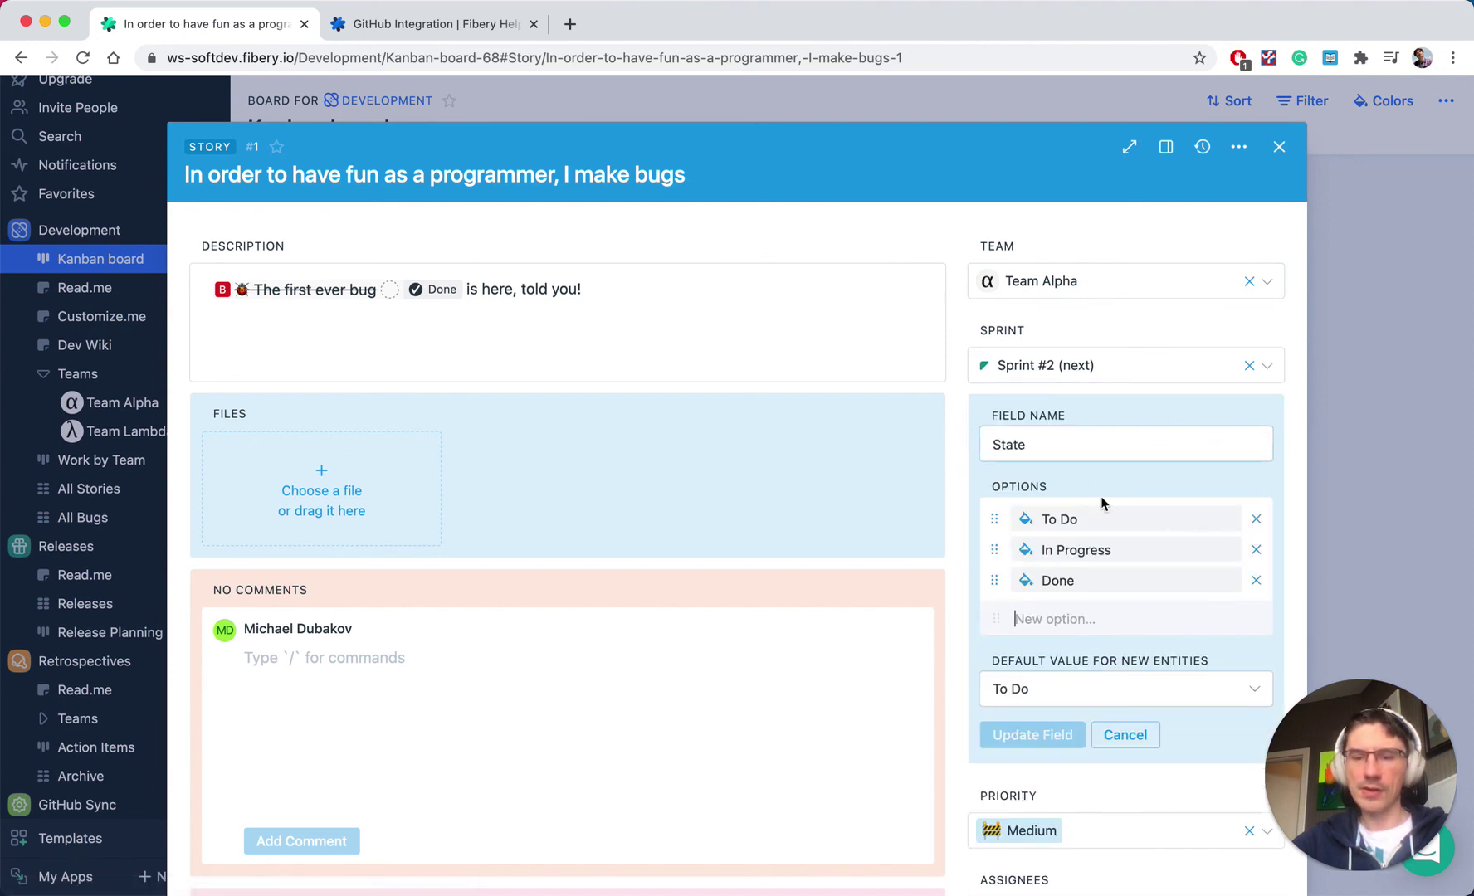
{"action": "left_click", "coordinate": [1138, 737]}
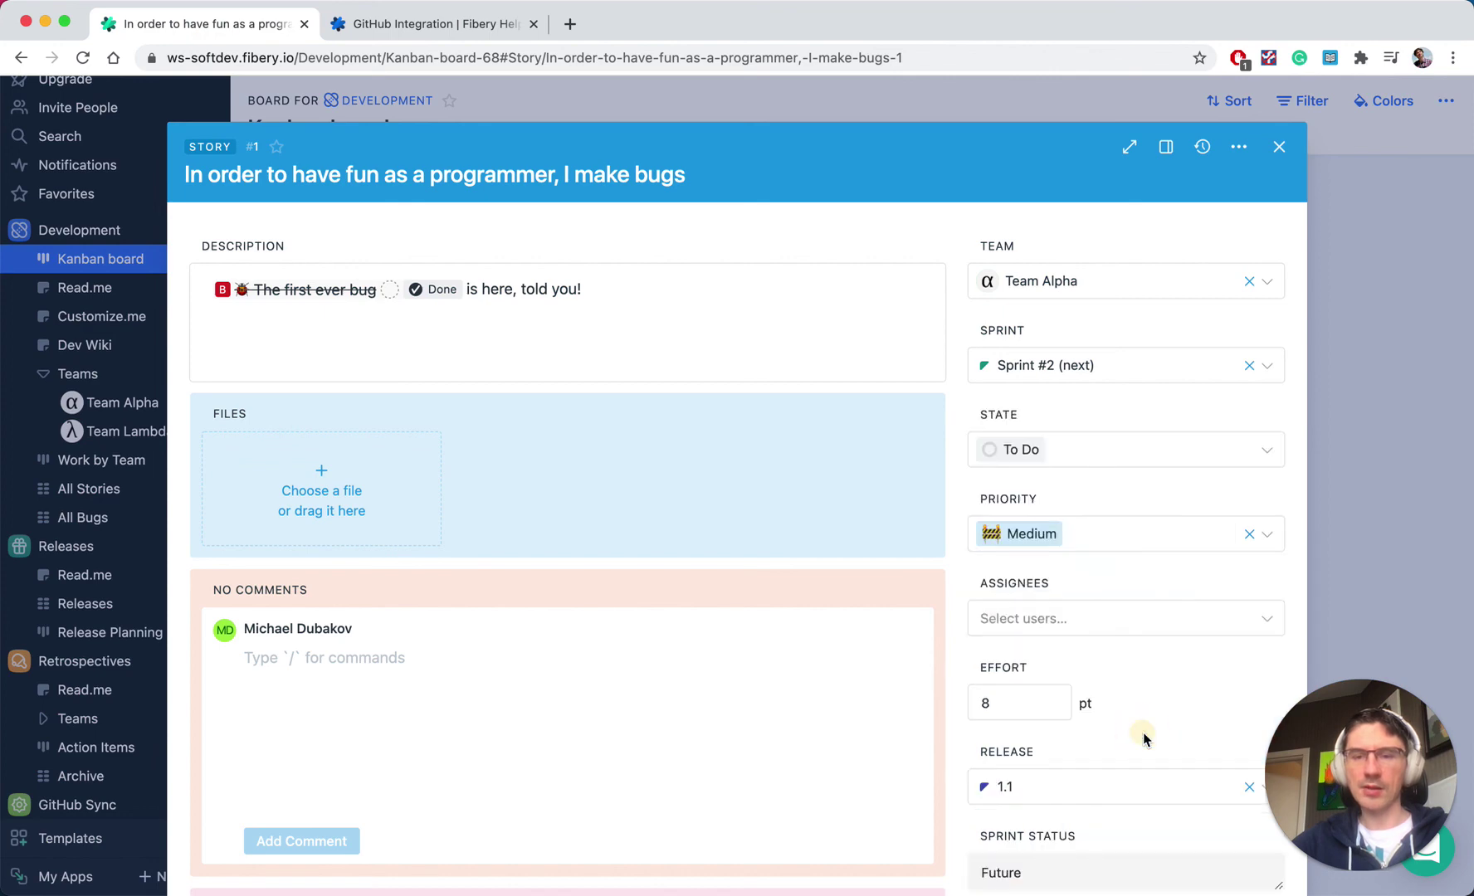
{"action": "left_click", "coordinate": [1361, 189]}
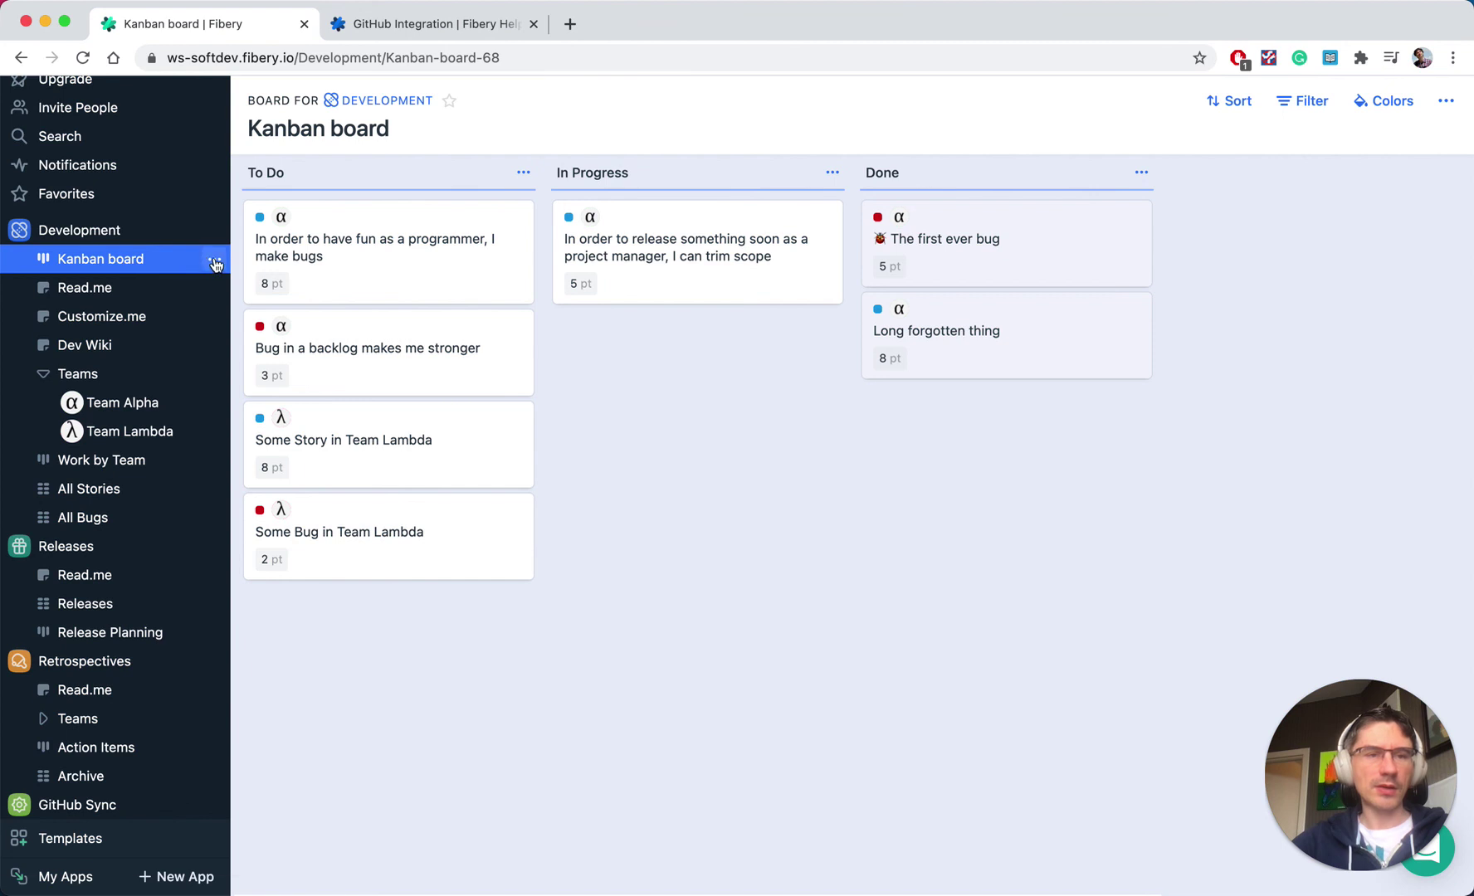
Open the My Apps map of all apps and their types
{"action": "left_click", "coordinate": [53, 884]}
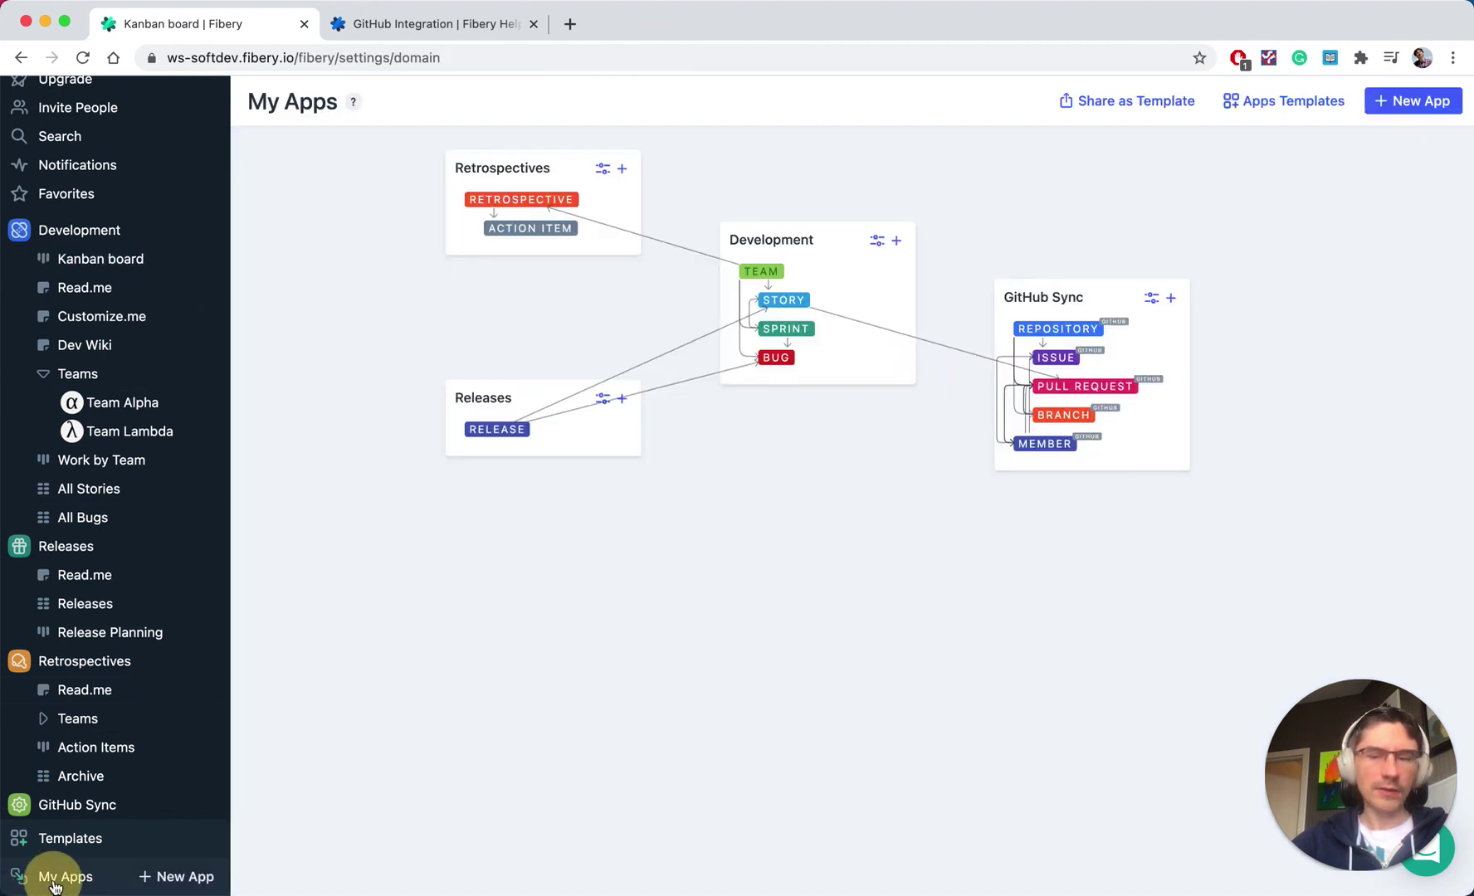